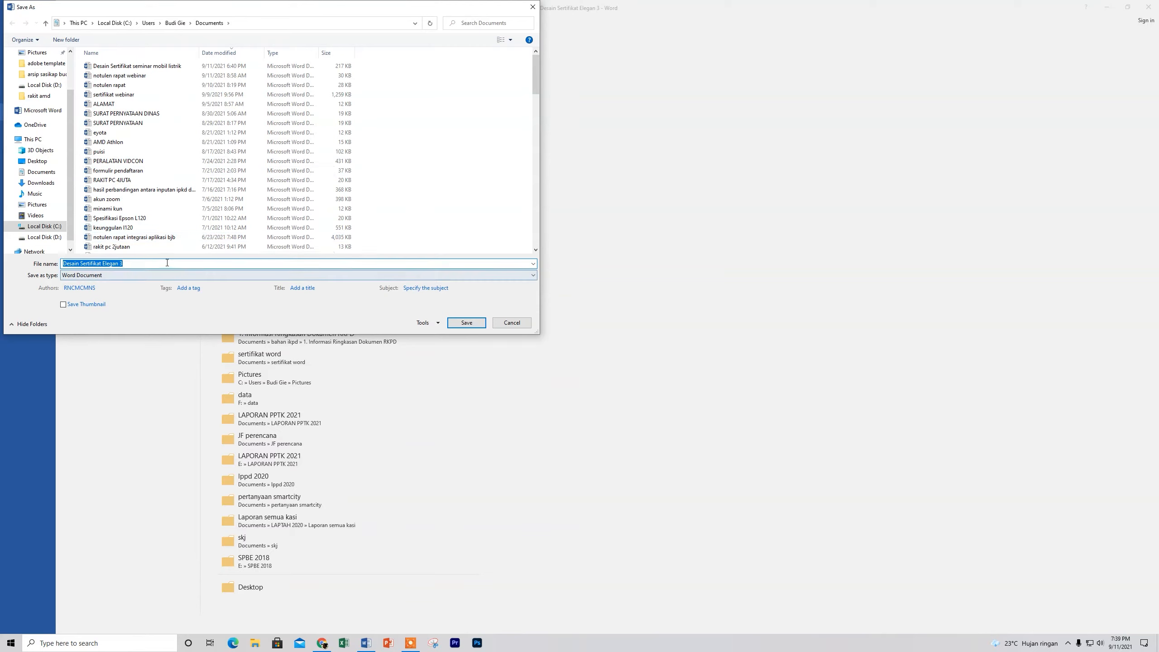
Step: Save the certificate as Desain Sertifikat seminar mobil listrik in Word Document format and close it
{"action": "key", "text": "ctrl+shift+Left"}
{"action": "type", "text": "seminar mobi"}
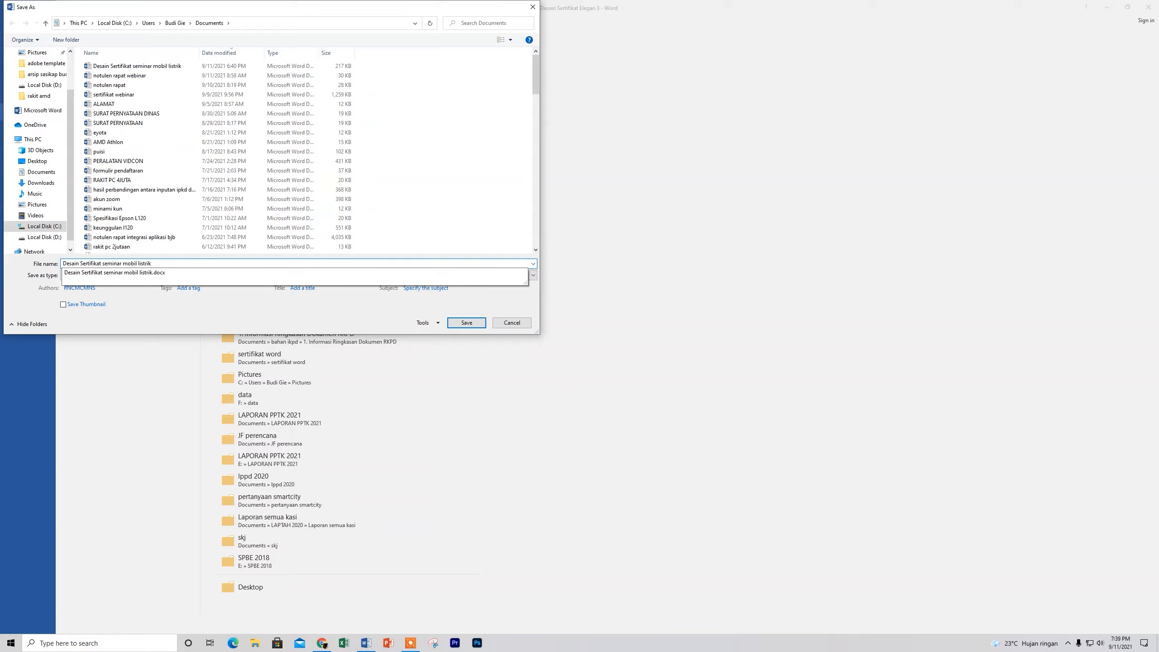
{"action": "left_click", "coordinate": [473, 323]}
{"action": "left_click", "coordinate": [570, 344]}
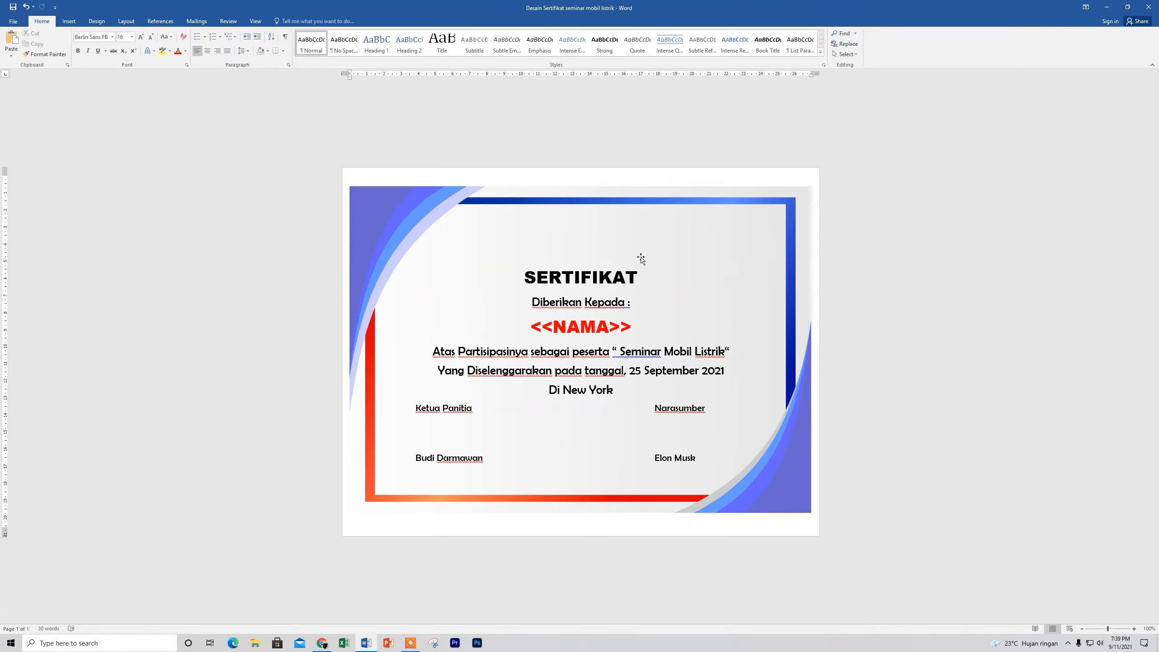
{"action": "left_click", "coordinate": [1149, 7]}
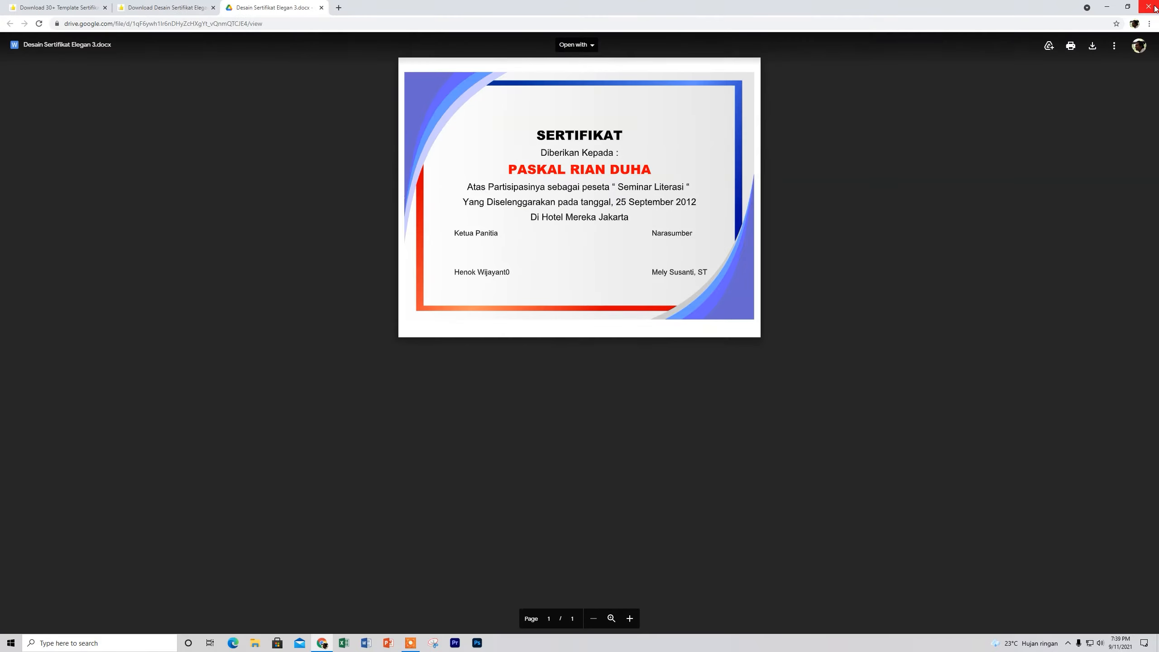
Step: Close the certificate preview and its download page, leaving the template list page open in the browser
{"action": "left_click", "coordinate": [321, 7]}
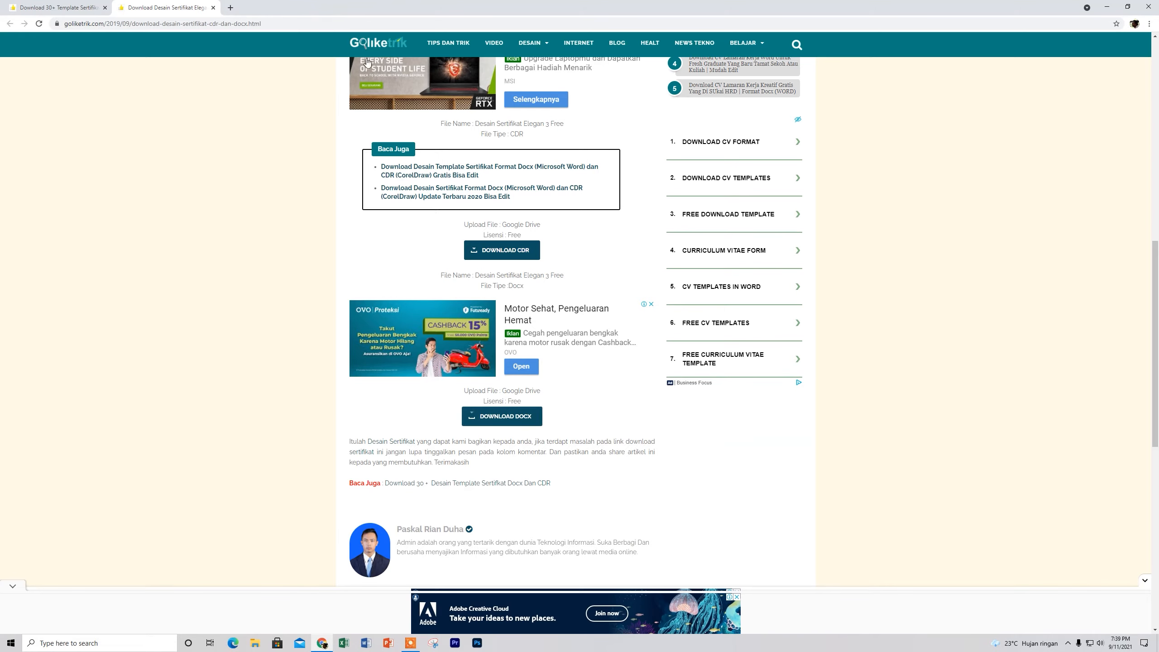
{"action": "left_click", "coordinate": [213, 8]}
{"action": "scroll", "coordinate": [356, 214], "scroll_direction": "up", "scroll_amount": 3}
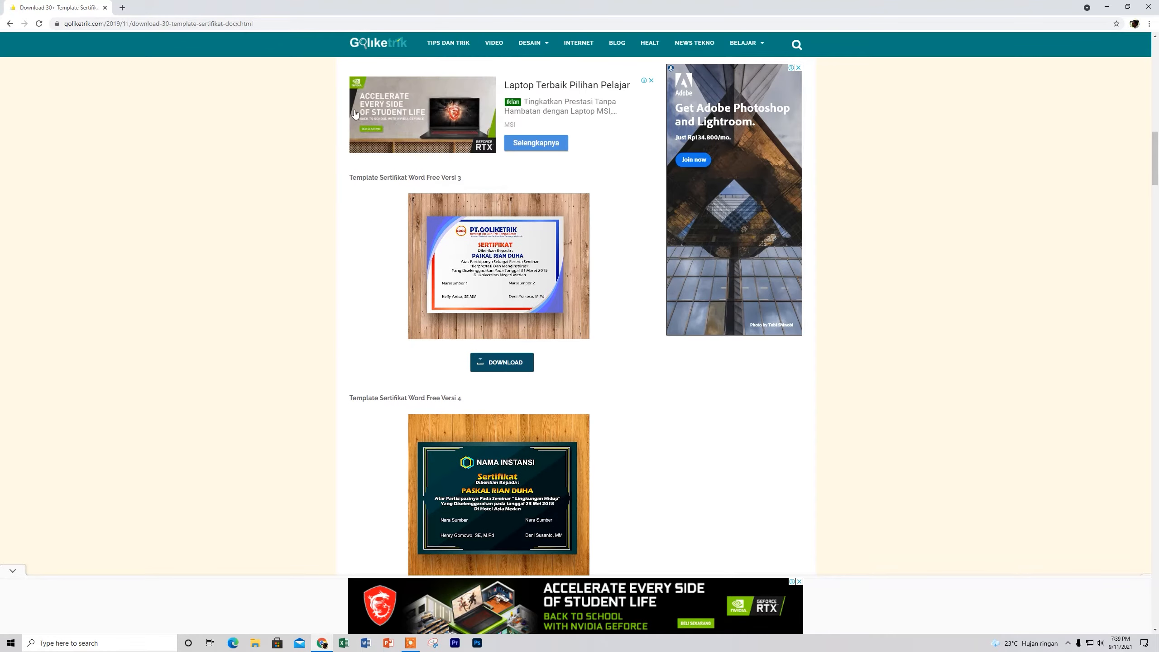
Step: Go to Gmail and sign in to the second listed Google account with its account password
{"action": "left_click", "coordinate": [129, 24]}
{"action": "type", "text": "gmail"}
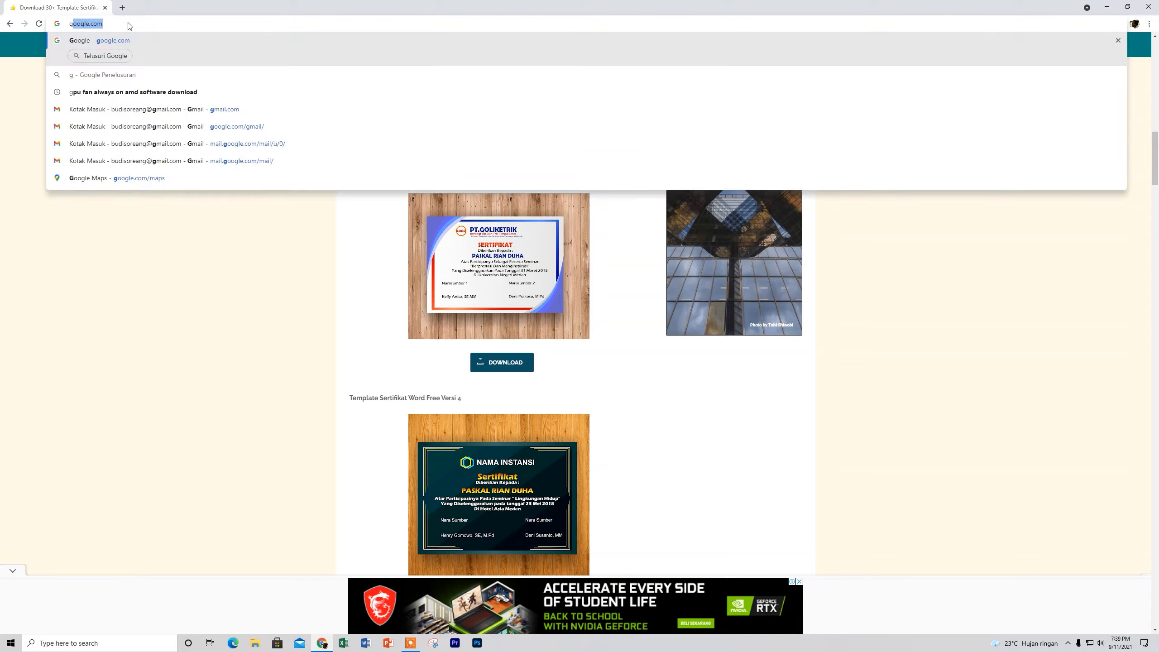
{"action": "key", "text": "Return"}
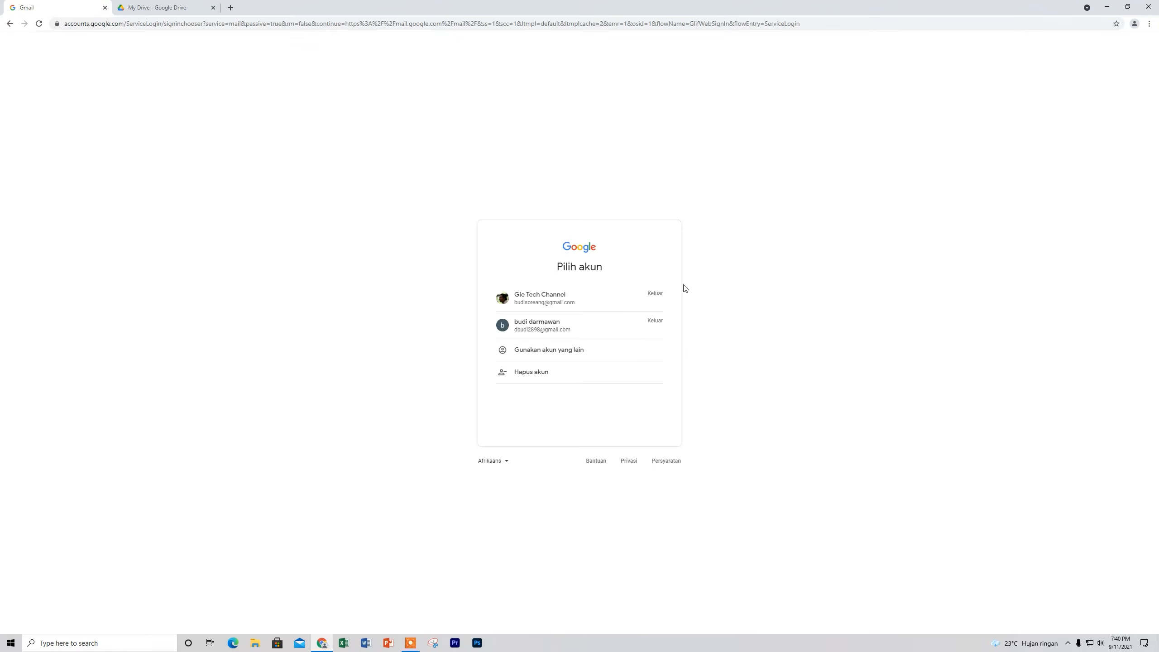
{"action": "left_click", "coordinate": [563, 334]}
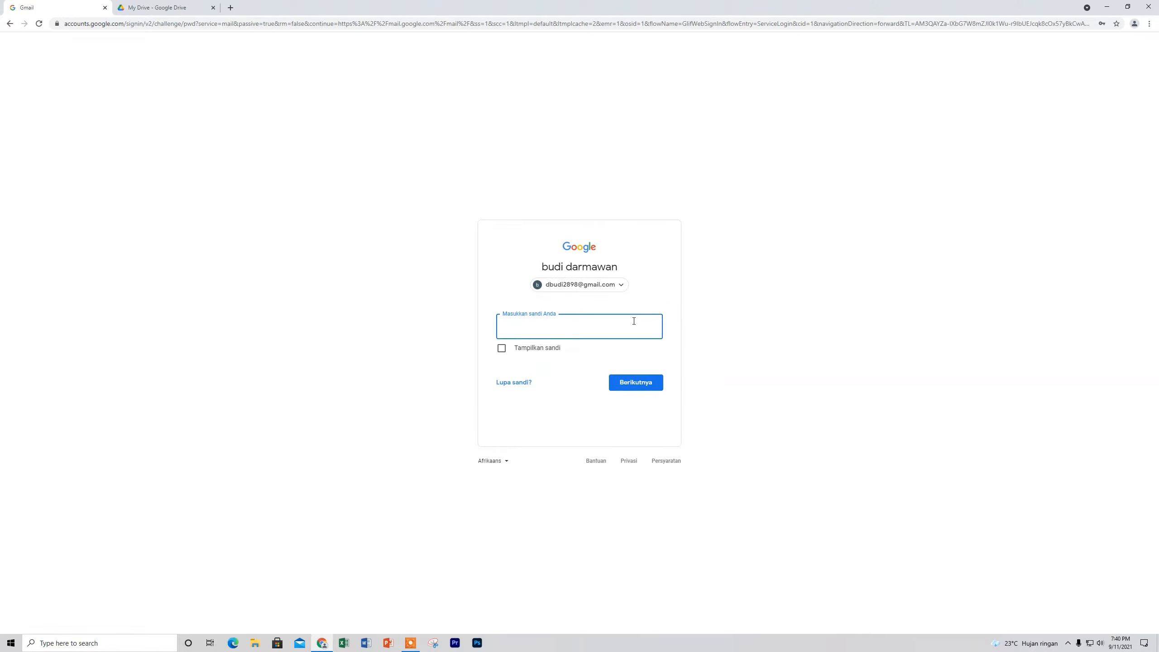
{"action": "type", "text": "•••••••••"}
{"action": "left_click", "coordinate": [637, 382]}
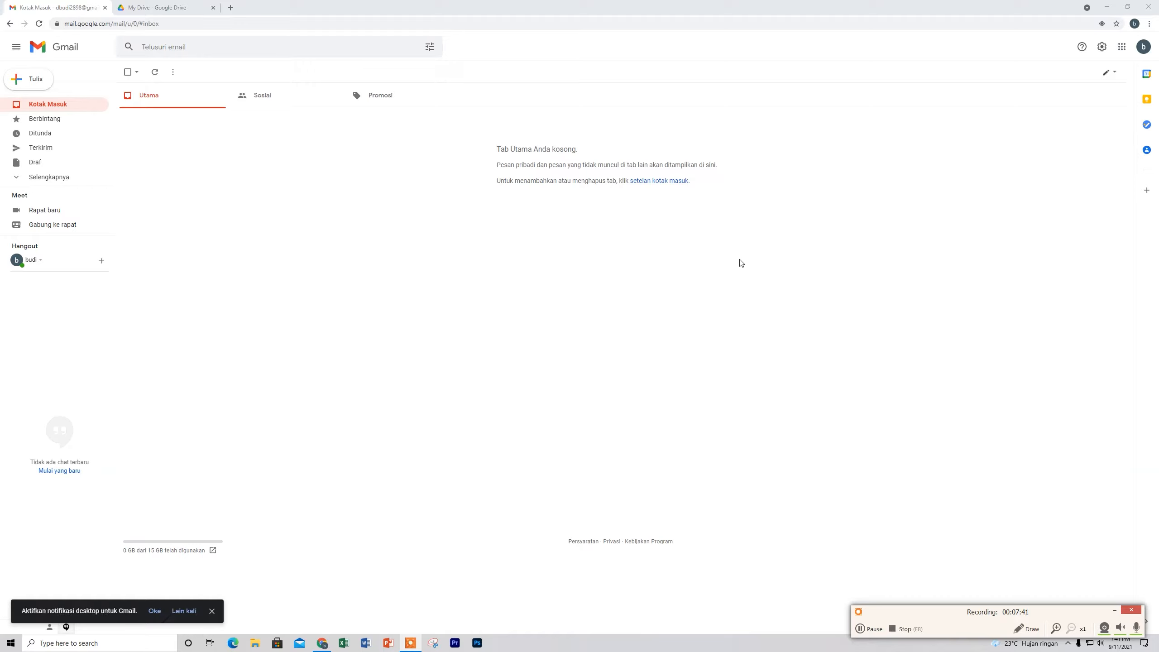
Step: Open Google Drive for the signed-in account and look over the options for creating new items
{"action": "left_click", "coordinate": [1126, 50]}
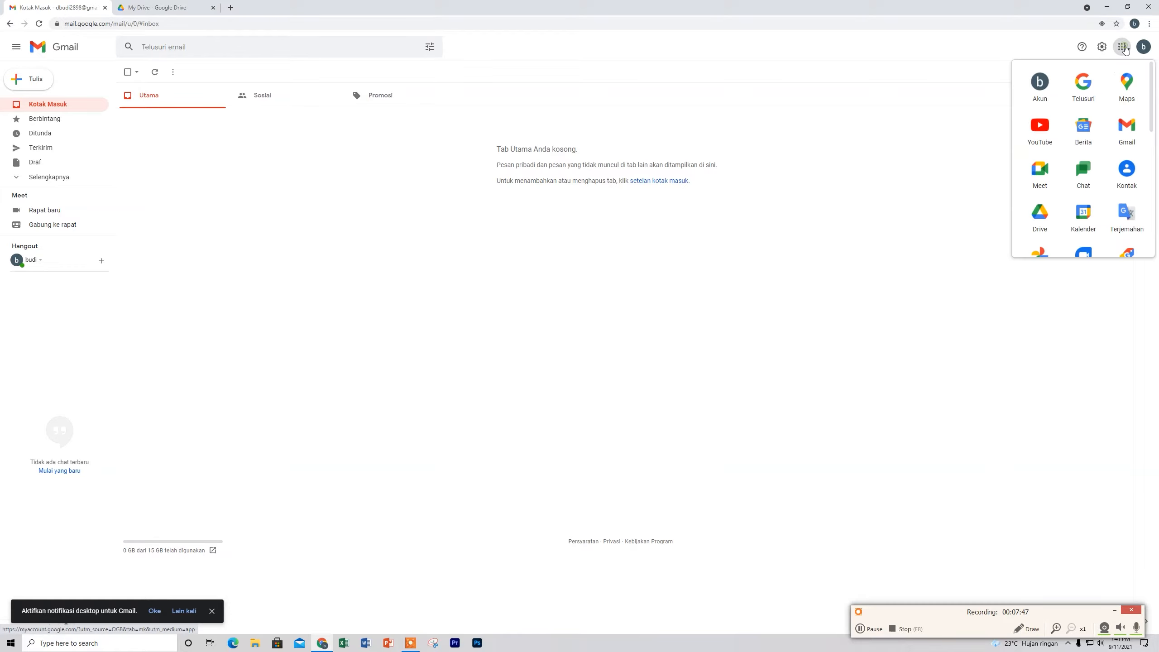
{"action": "left_click", "coordinate": [1046, 217]}
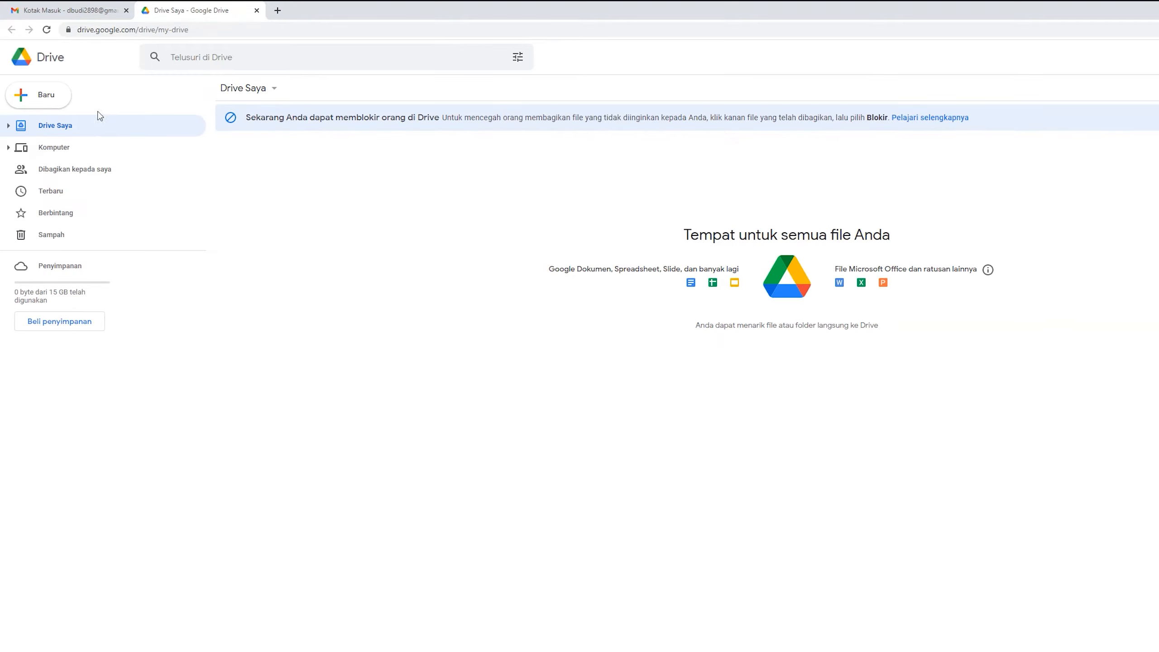
{"action": "left_click", "coordinate": [52, 96]}
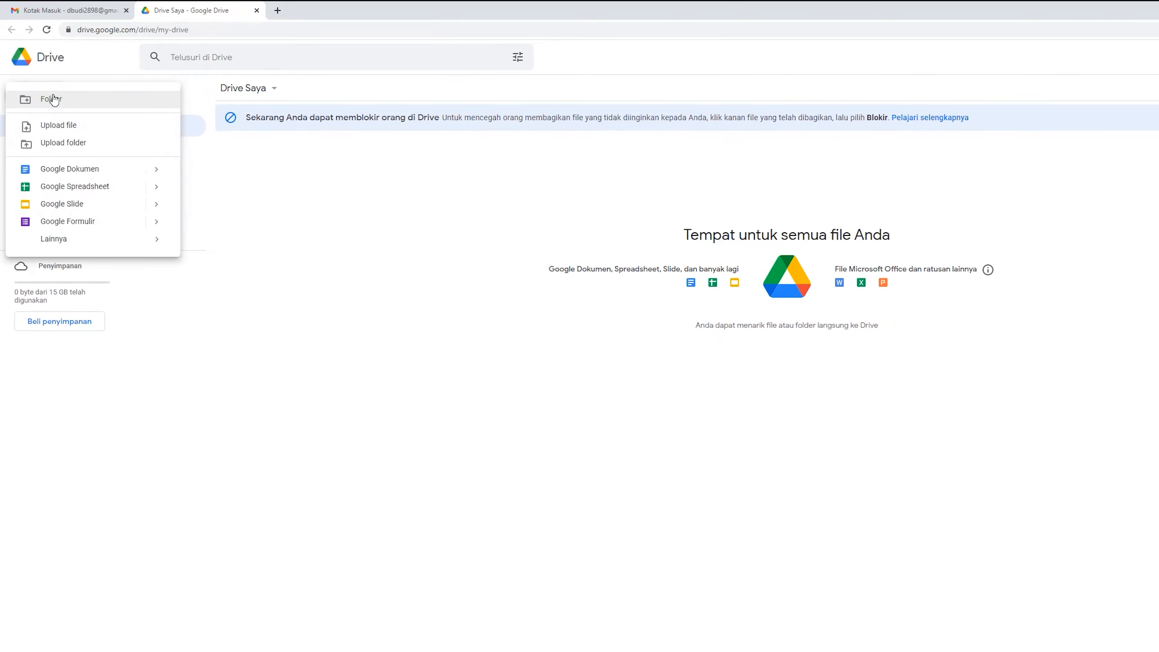
{"action": "left_click", "coordinate": [373, 252]}
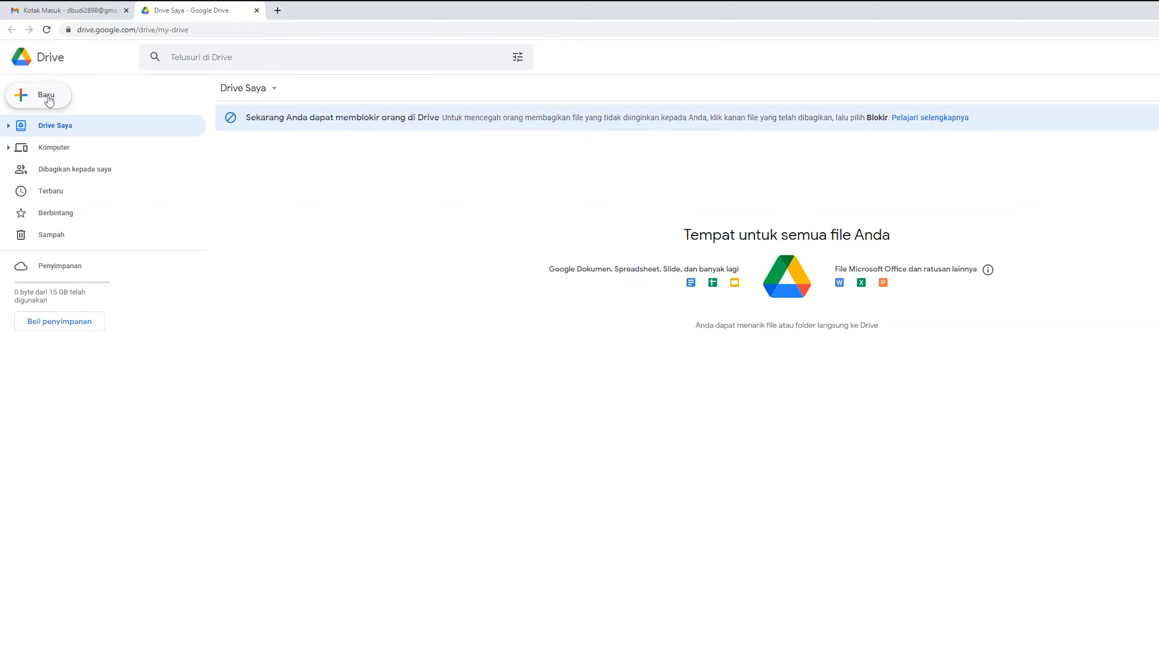
Step: Create a folder named sertifikat in Drive Saya and open it
{"action": "left_click", "coordinate": [50, 101]}
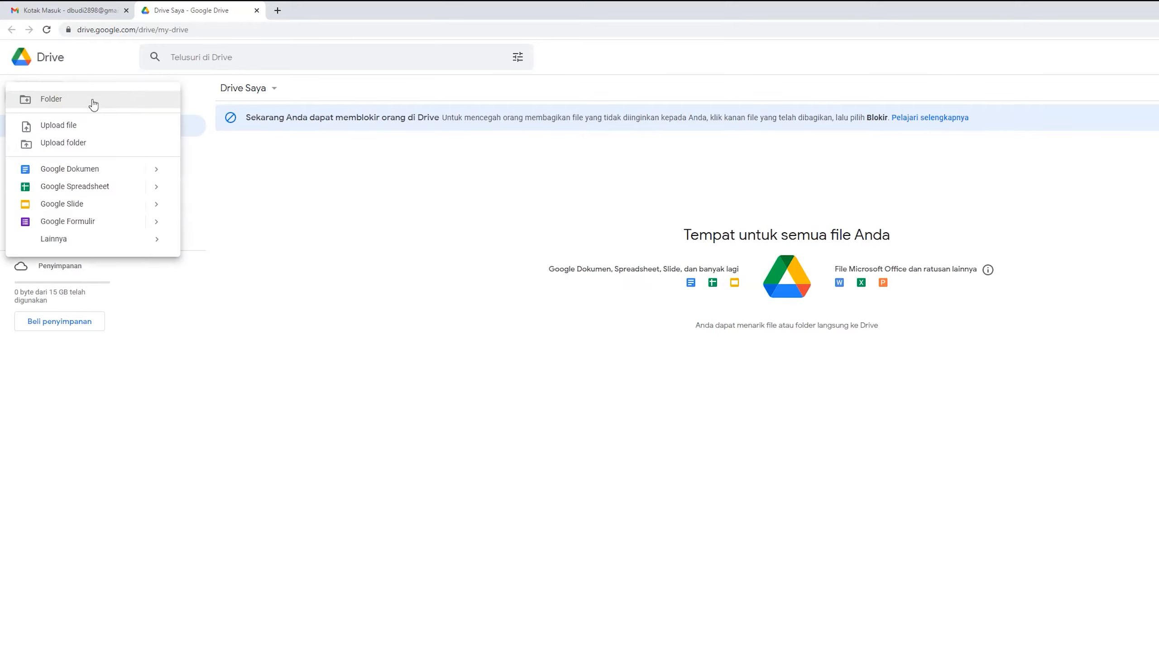
{"action": "left_click", "coordinate": [61, 105]}
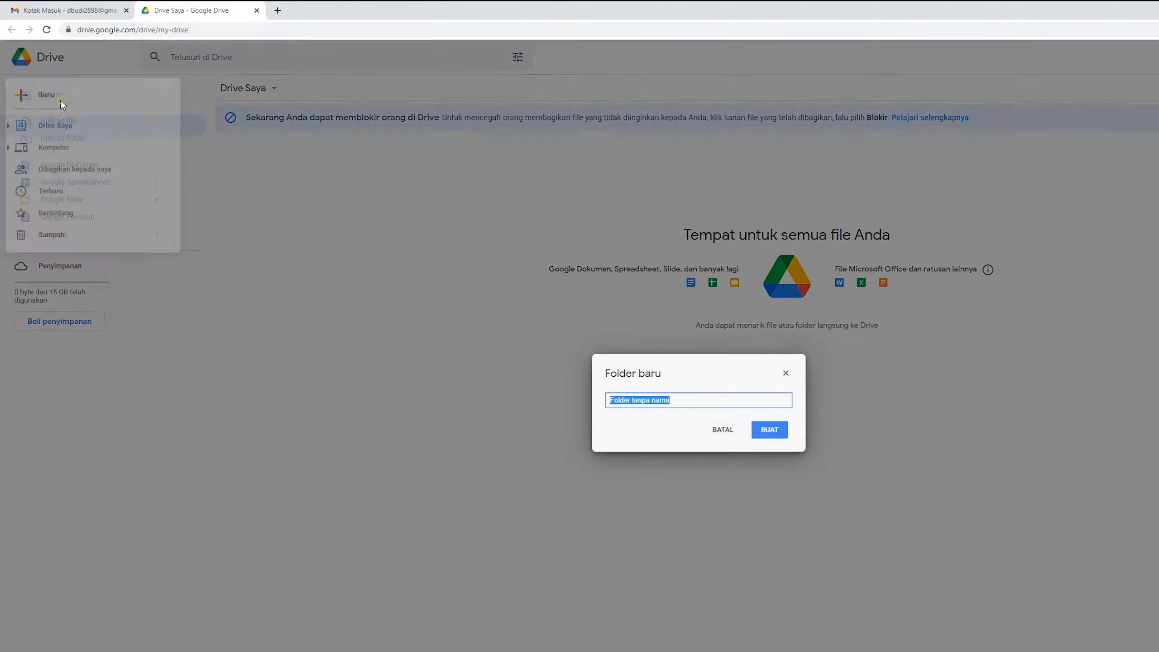
{"action": "type", "text": "sertifikat"}
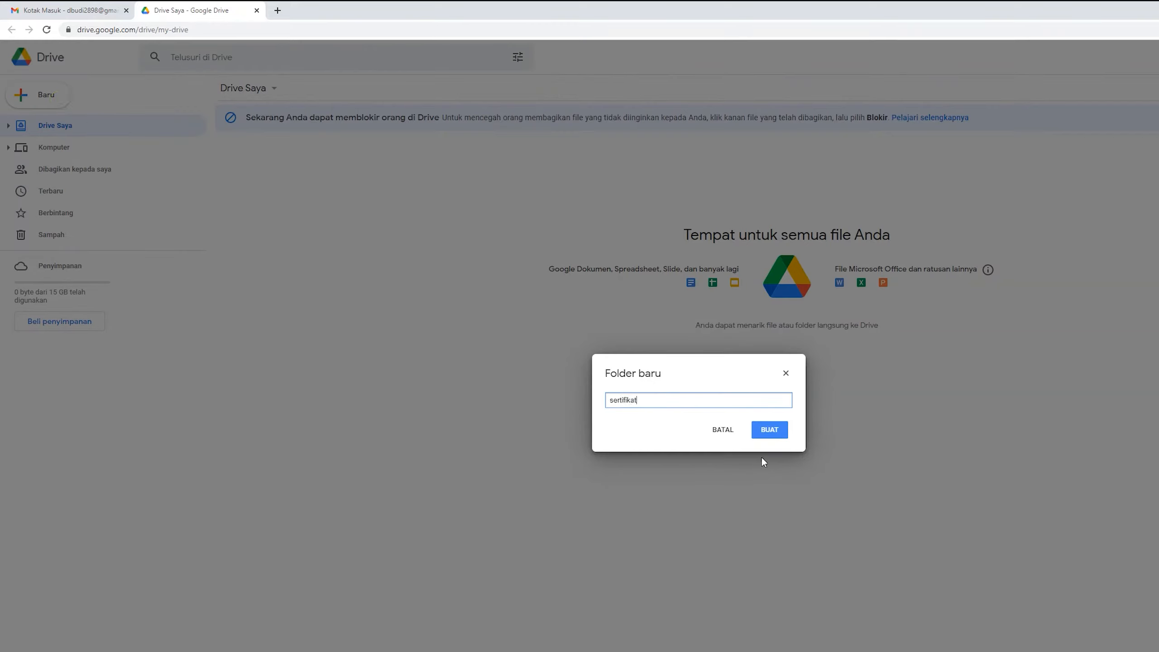
{"action": "left_click", "coordinate": [770, 430]}
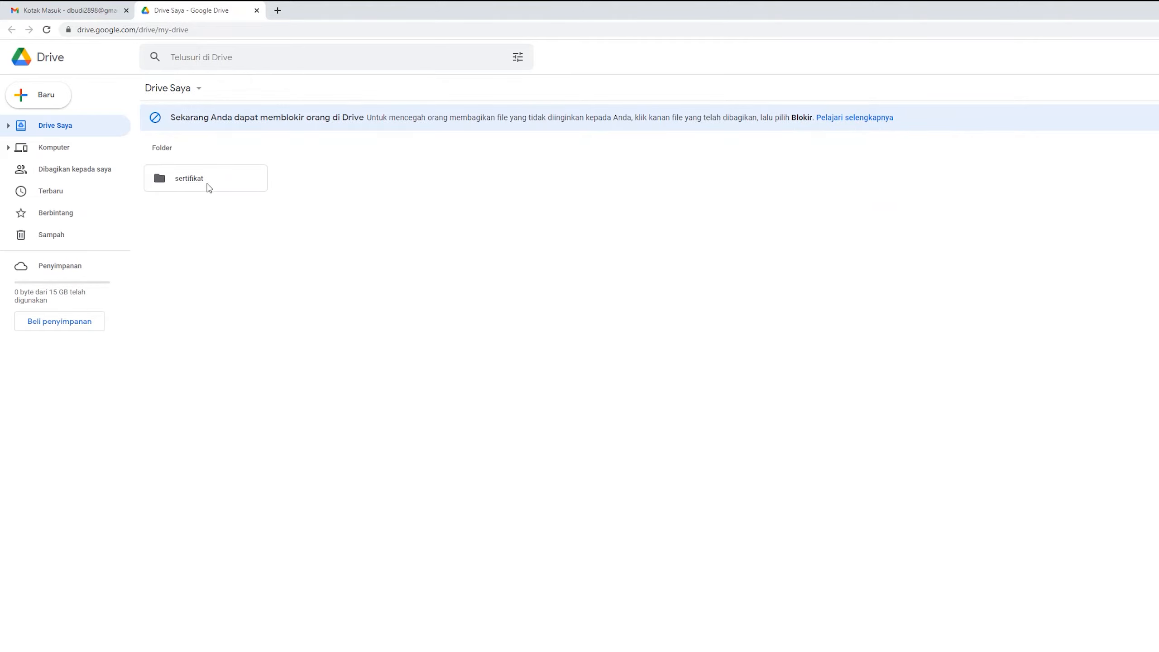
{"action": "double_click", "coordinate": [188, 178]}
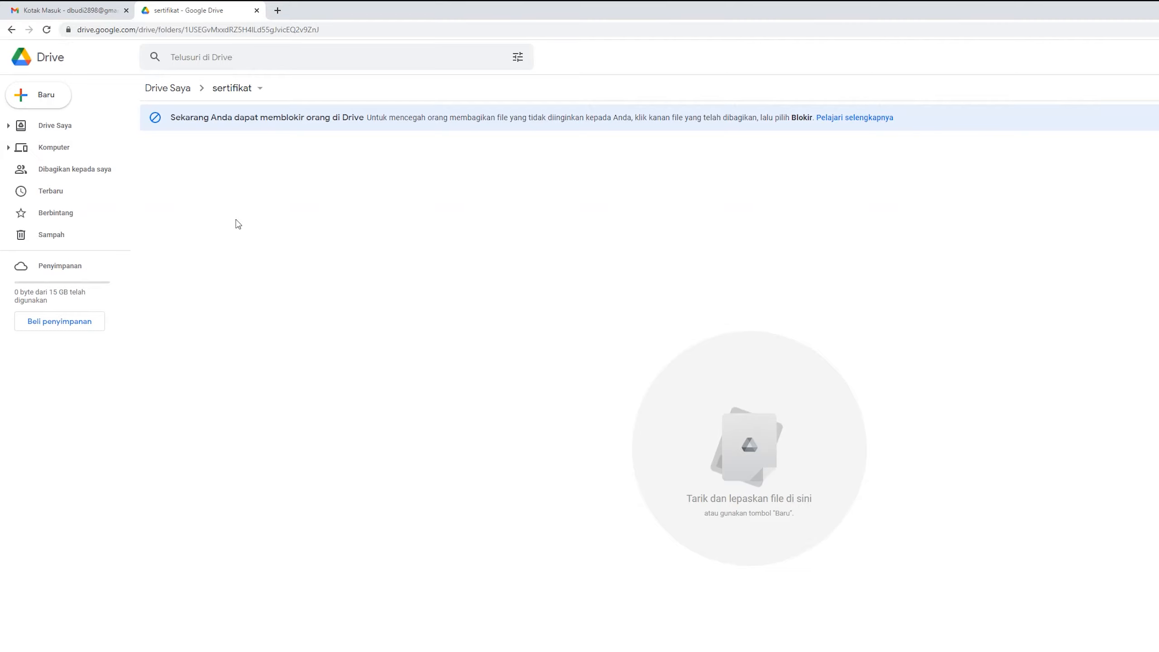
Step: Upload the Word file Desain Sertifikat seminar mobil listrik from Documents into the sertifikat folder
{"action": "left_click", "coordinate": [63, 103]}
{"action": "left_click", "coordinate": [66, 129]}
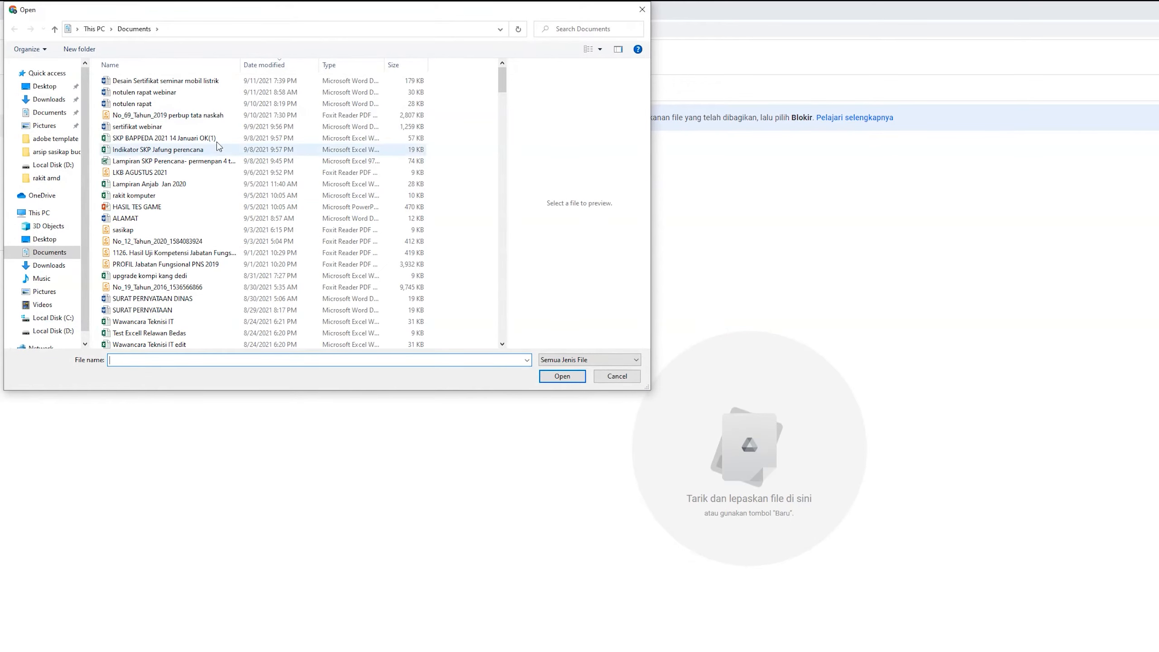
{"action": "left_click", "coordinate": [206, 83]}
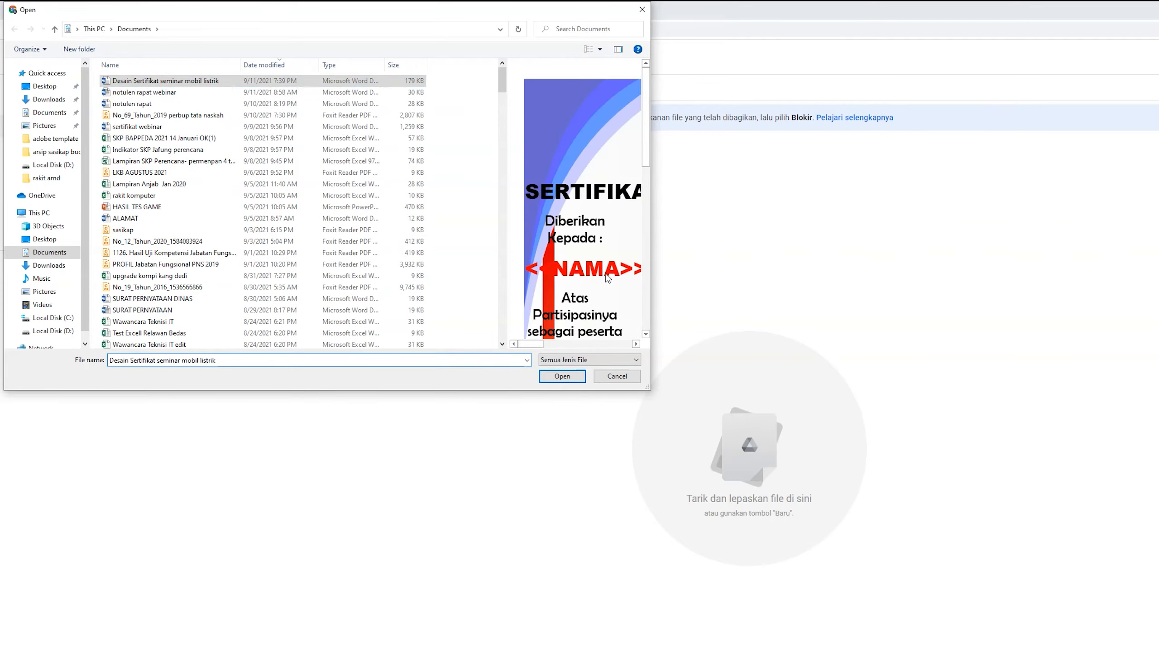
{"action": "left_click", "coordinate": [562, 377]}
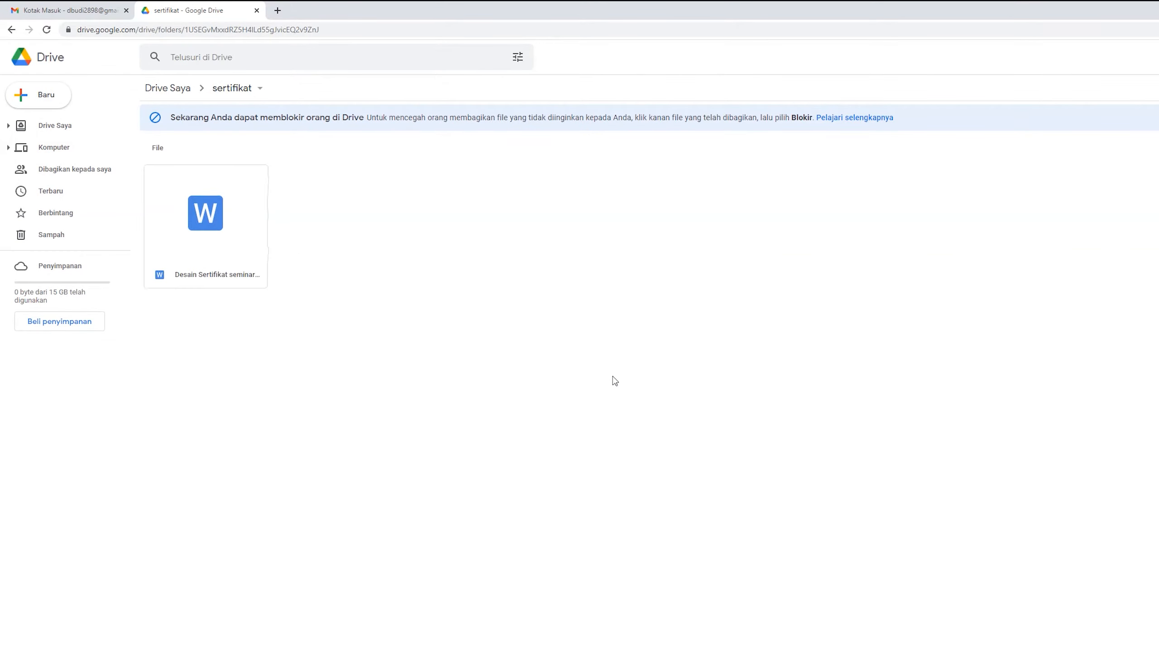
Step: Open the uploaded certificate in Google Docs and dismiss the Office Editing welcome message
{"action": "left_click", "coordinate": [217, 242]}
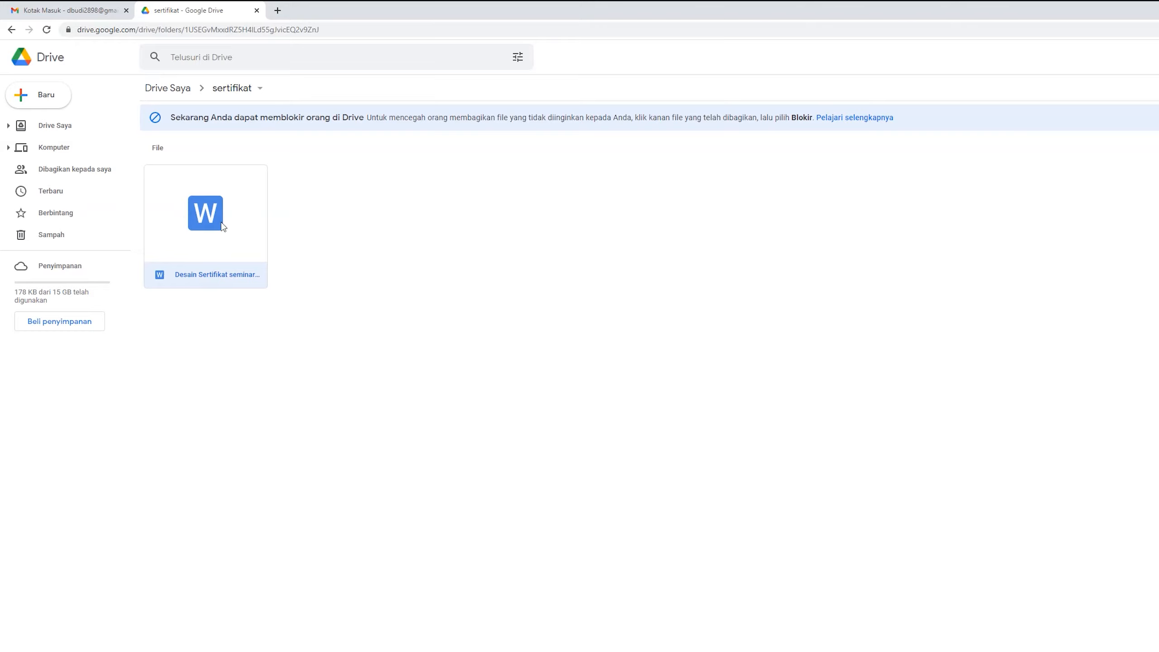
{"action": "double_click", "coordinate": [222, 226]}
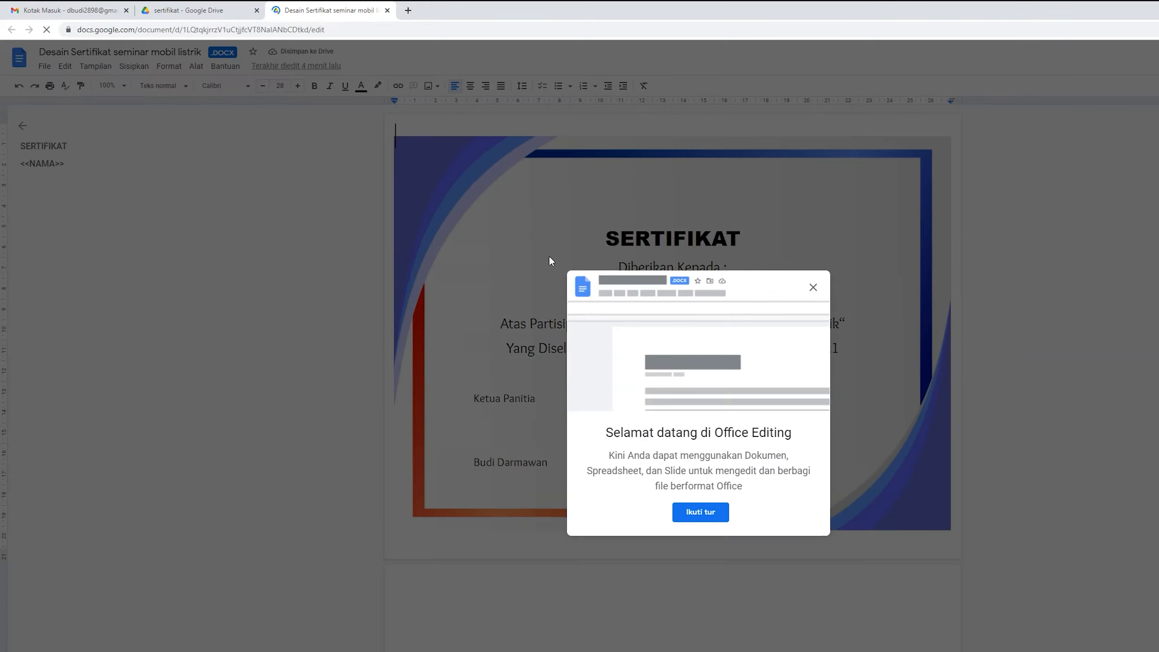
{"action": "left_click", "coordinate": [813, 287]}
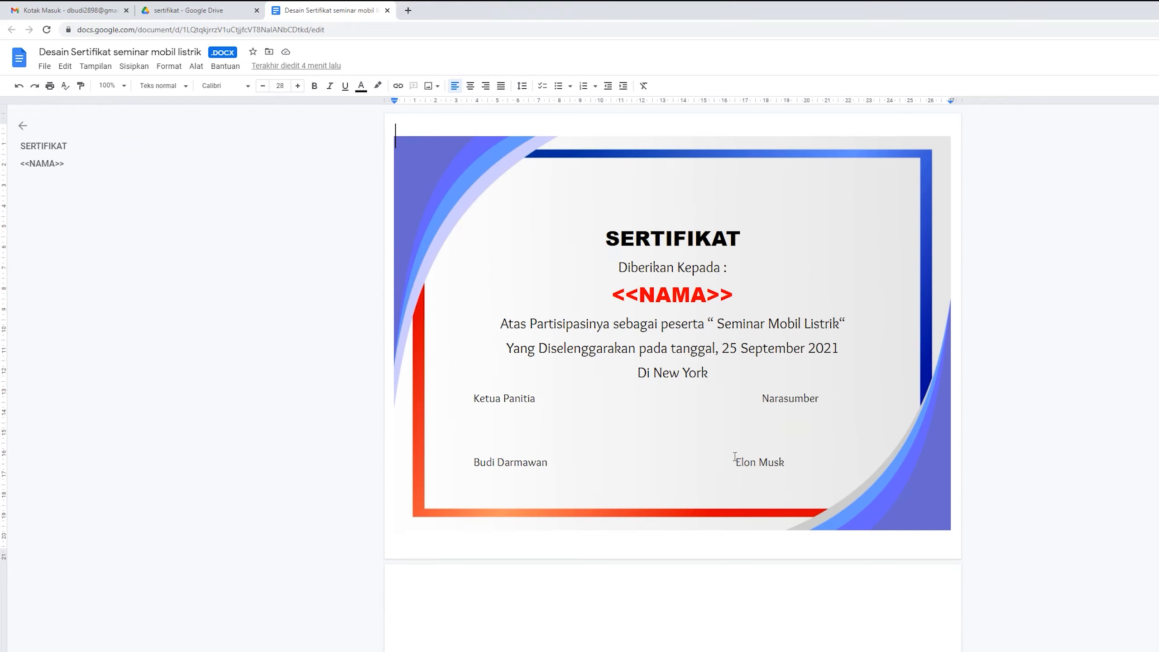
Step: Delete the extra spacing before Narasumber to line it up above the speaker's name
{"action": "left_click", "coordinate": [757, 404]}
{"action": "key", "text": "BackSpace"}
{"action": "key", "text": "BackSpace"}
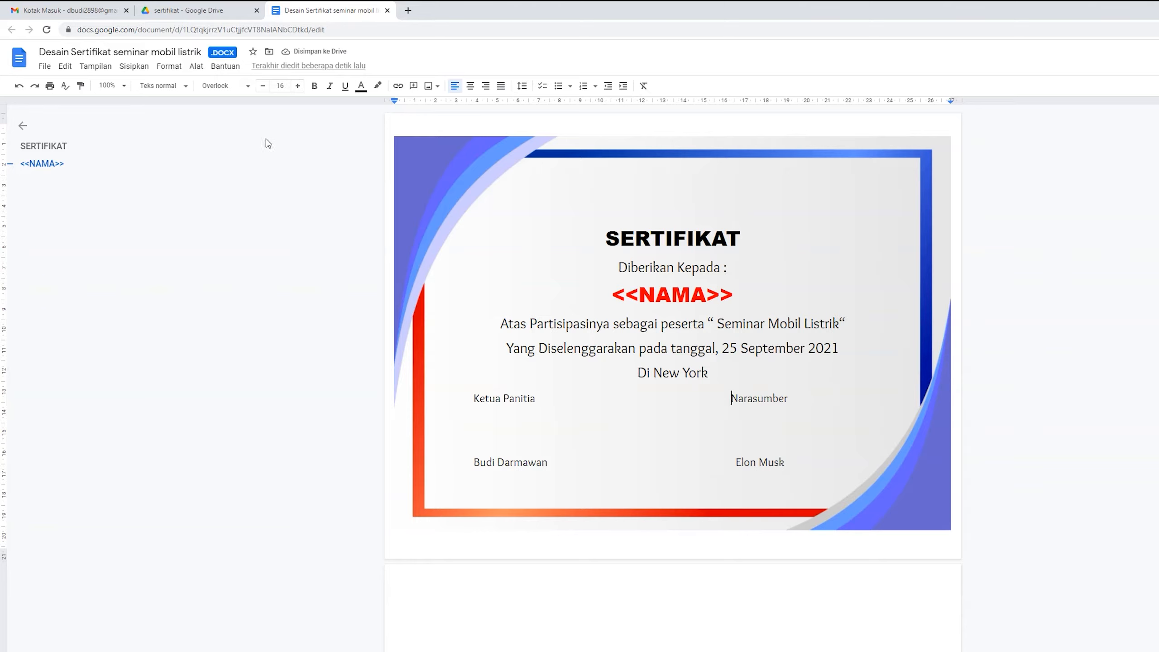
Step: Save the certificate as a Google Docs document, and close both the converted copy and the original DOCX
{"action": "left_click", "coordinate": [45, 67]}
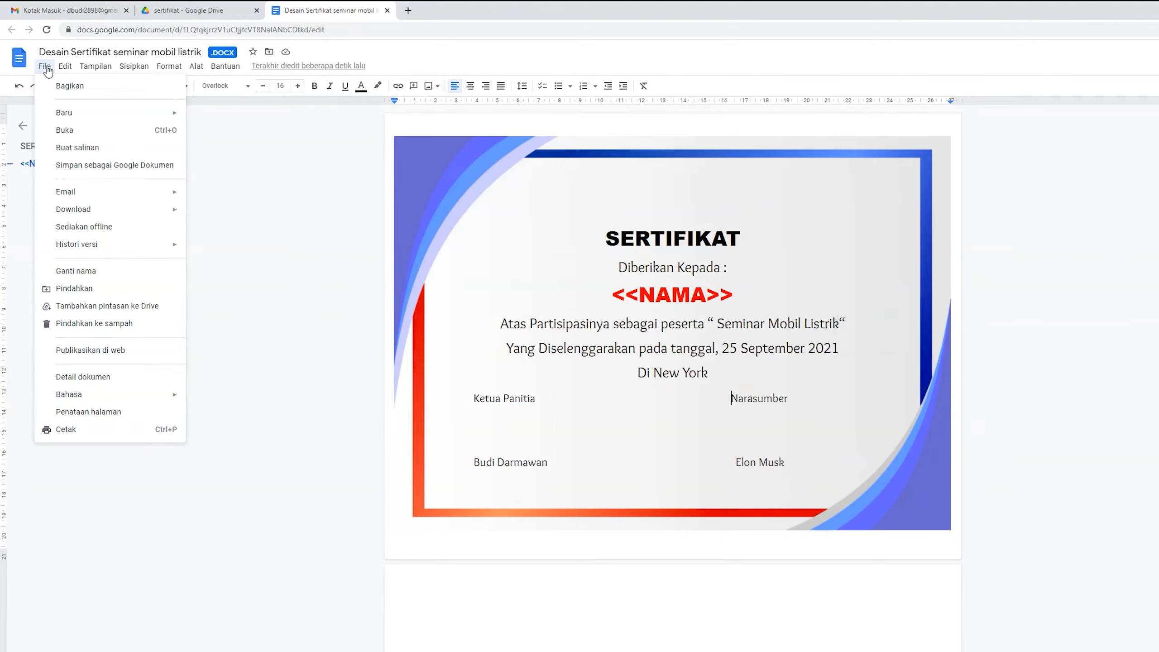
{"action": "left_click", "coordinate": [116, 171]}
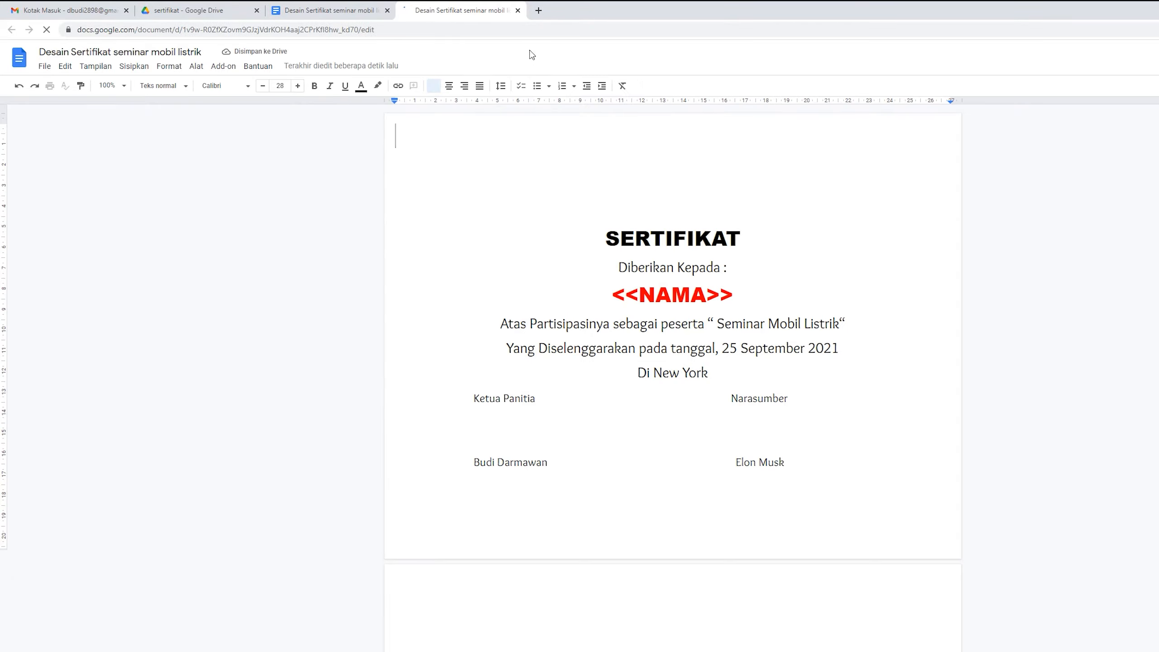
{"action": "left_click", "coordinate": [518, 11]}
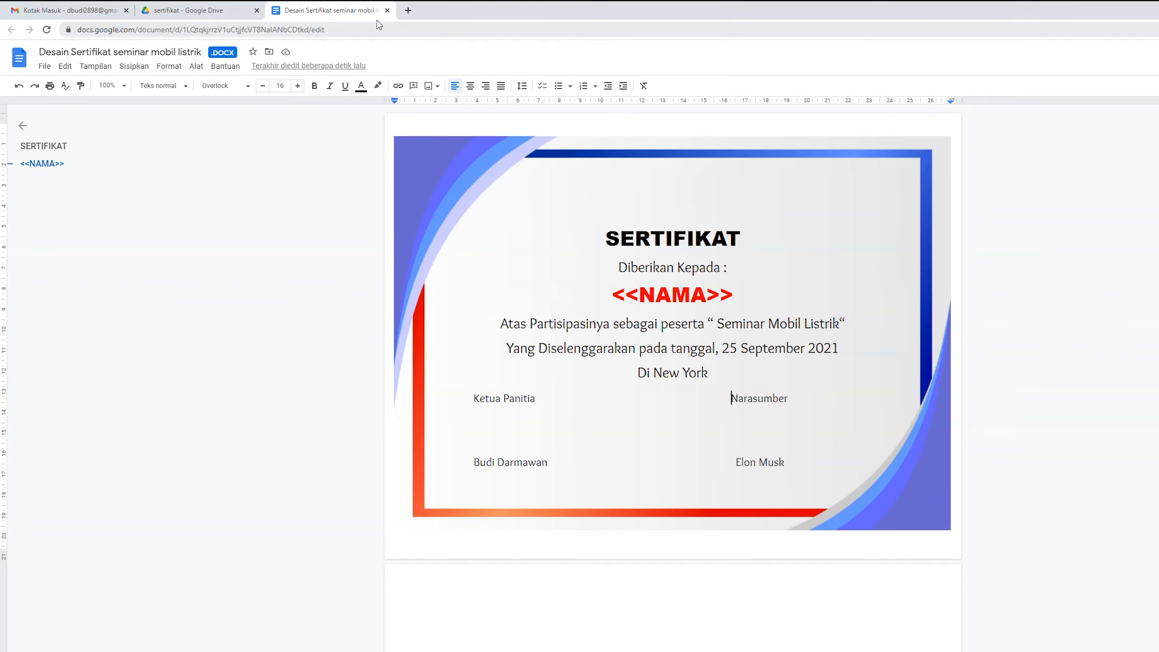
{"action": "left_click", "coordinate": [387, 10]}
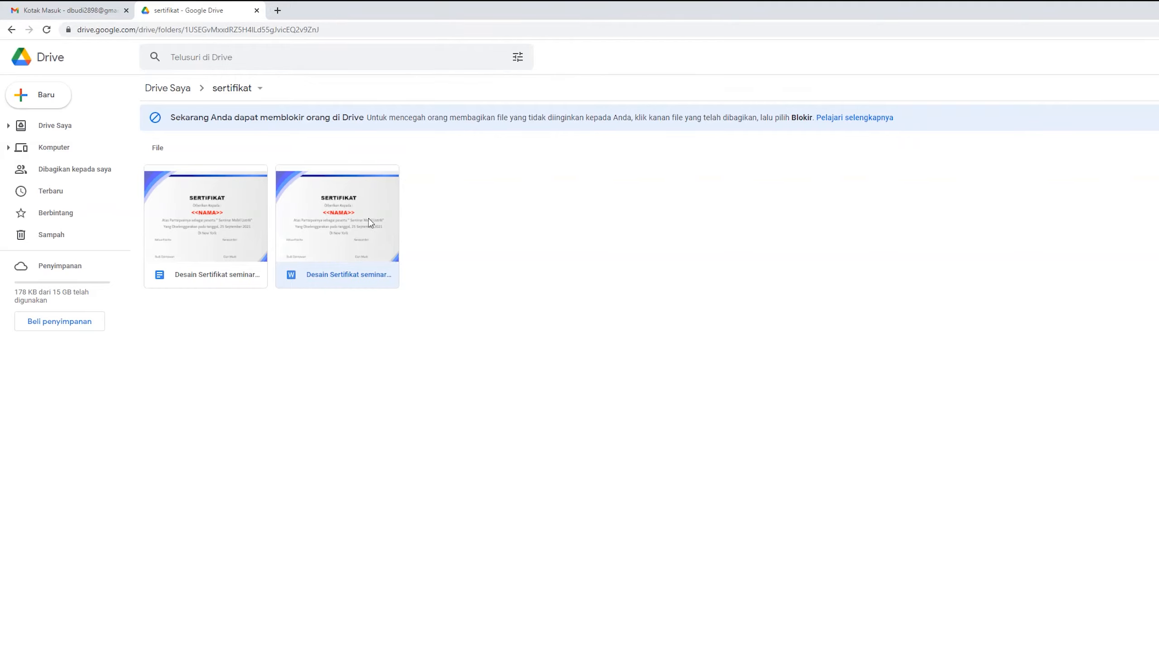
Step: Compare the Google Docs and Word copies in the sertifikat folder, select the Google Docs one and dismiss the blocking notice
{"action": "left_click", "coordinate": [219, 233]}
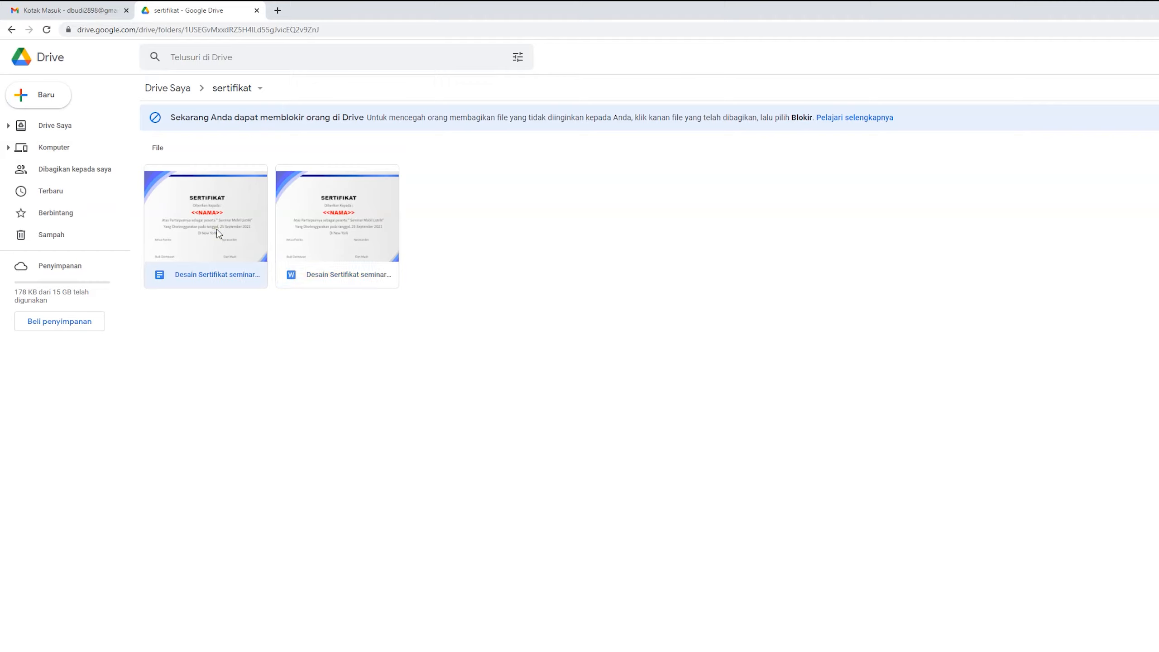
{"action": "left_click", "coordinate": [359, 245]}
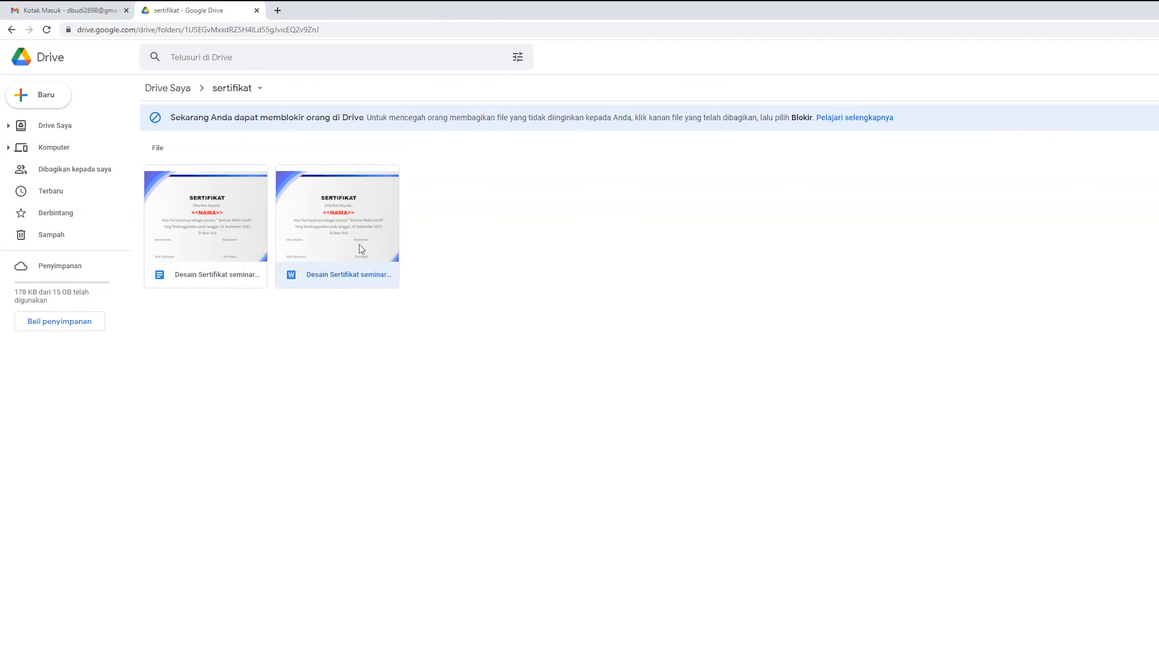
{"action": "left_click", "coordinate": [237, 250]}
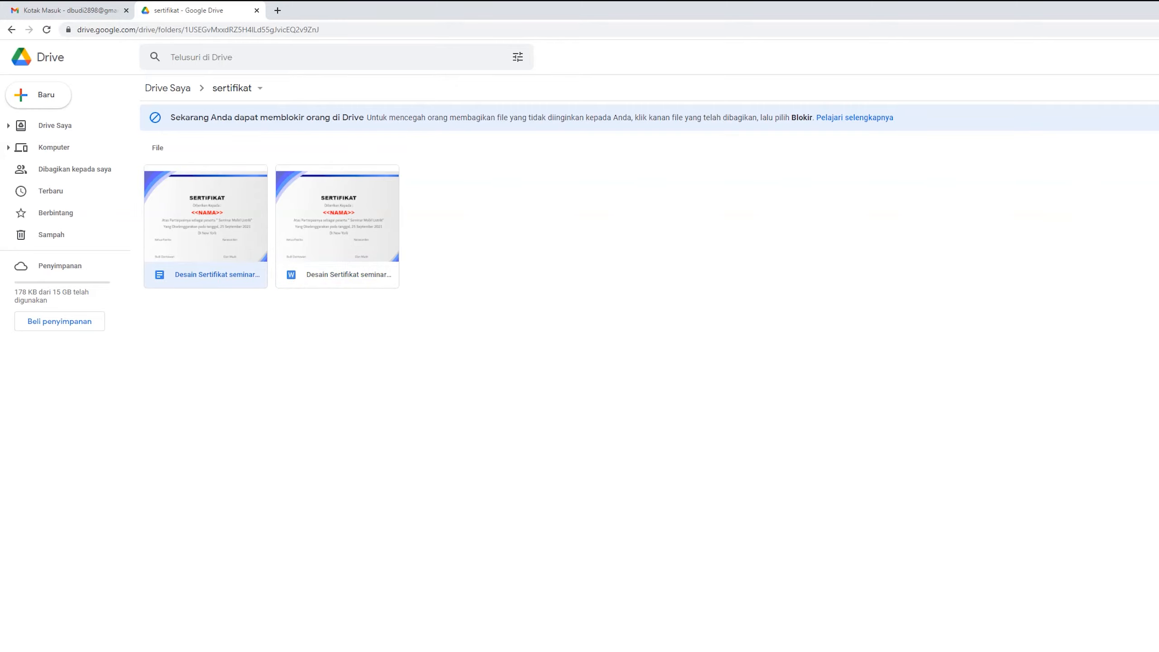
{"action": "left_click", "coordinate": [1158, 117]}
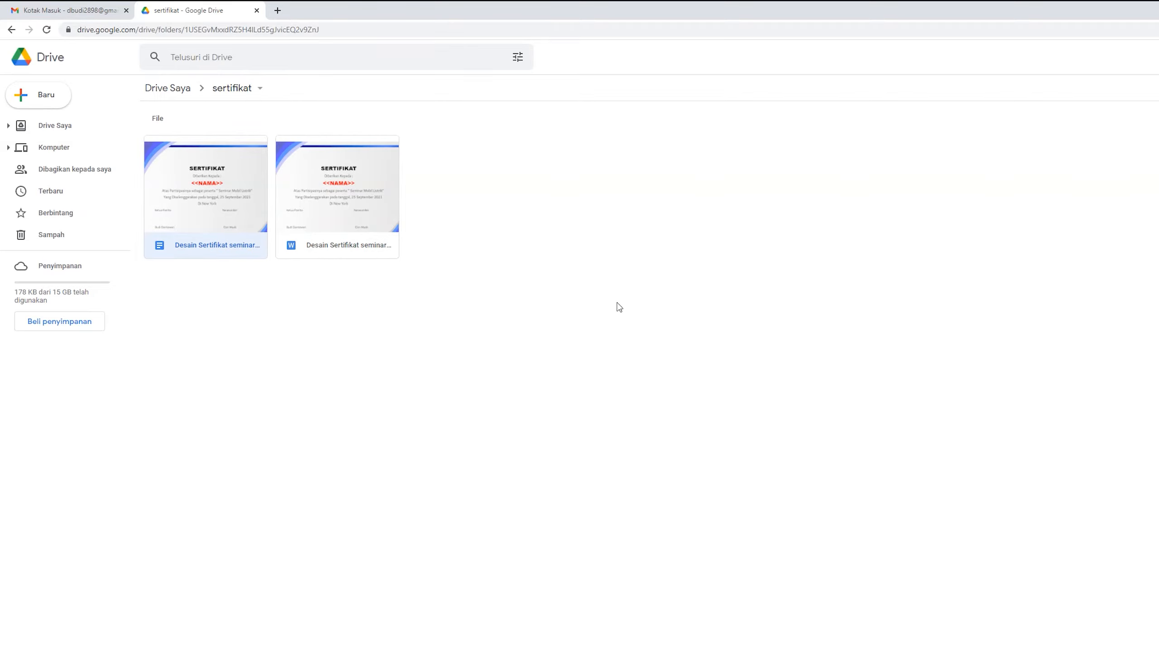
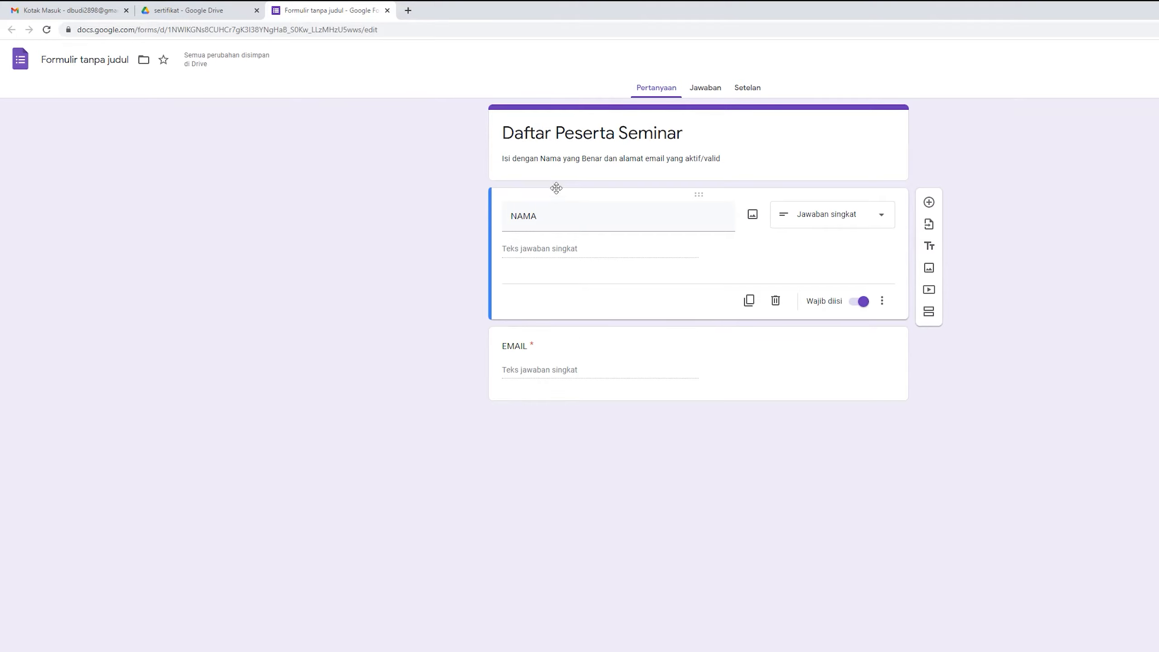
{"action": "left_click", "coordinate": [703, 96]}
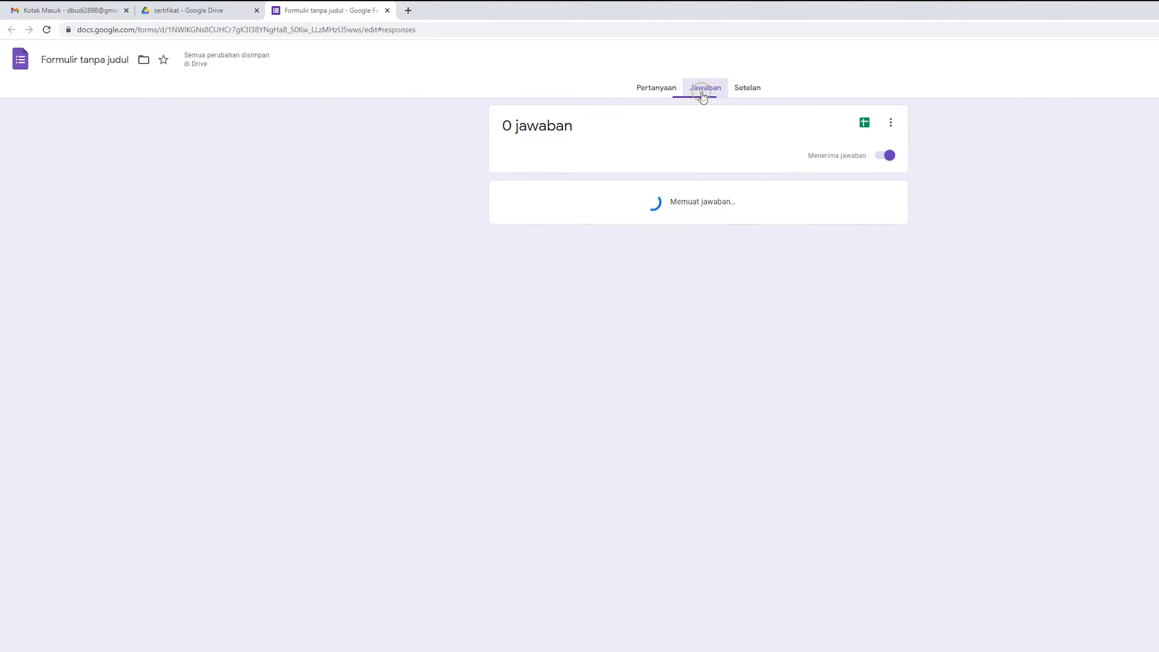
{"action": "left_click", "coordinate": [656, 89]}
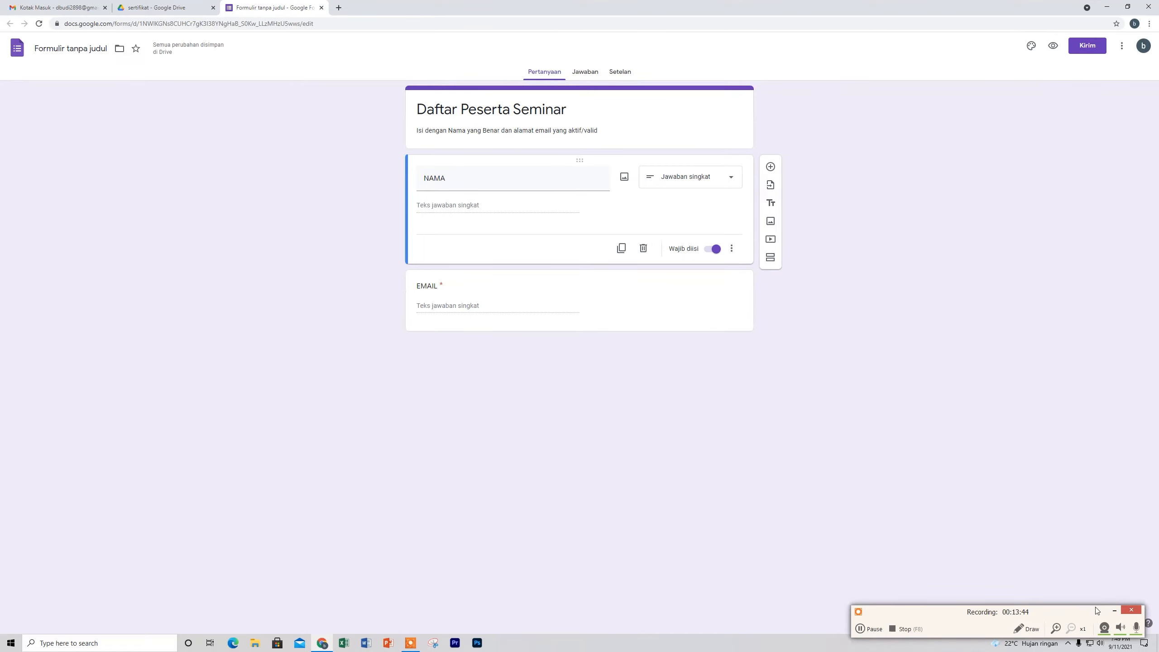
{"action": "left_click", "coordinate": [1115, 611]}
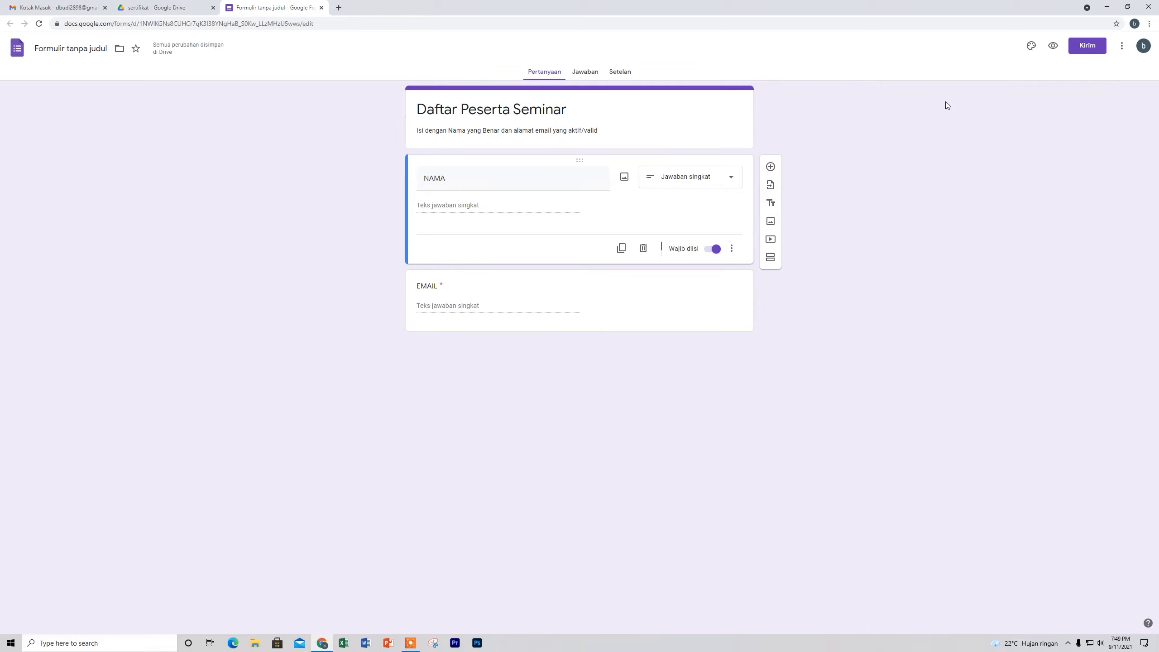
Step: Turn off the form's link for submitting another response in the presentation settings, and expand the Jawaban settings
{"action": "left_click", "coordinate": [1123, 51]}
{"action": "left_click", "coordinate": [621, 72]}
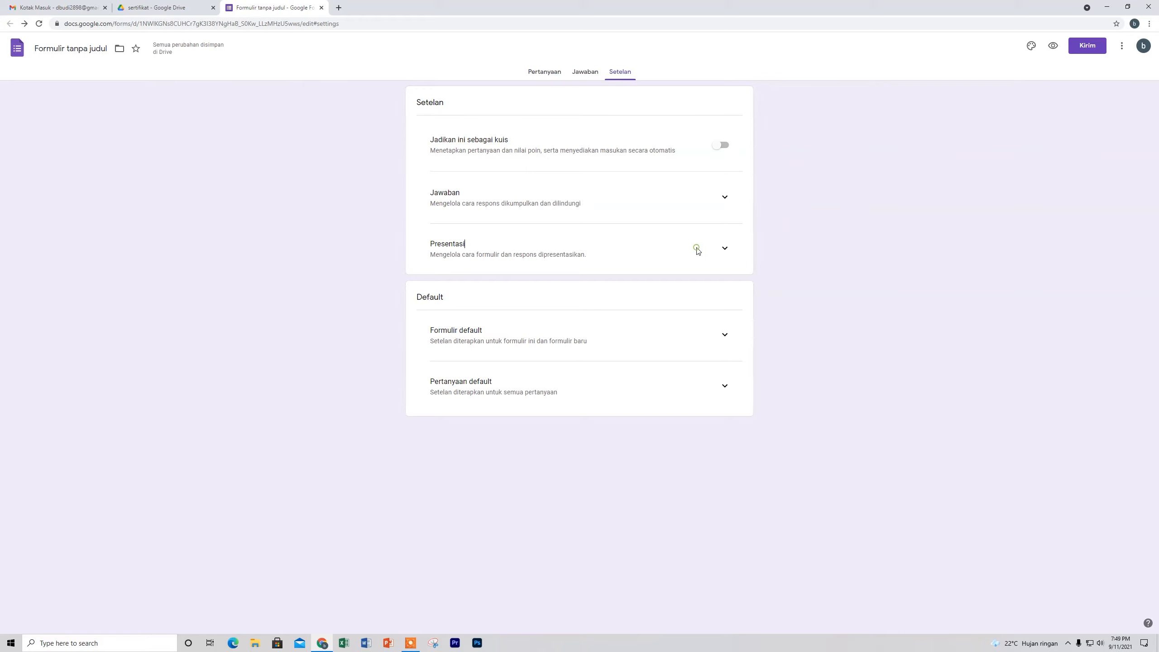
{"action": "left_click", "coordinate": [731, 251]}
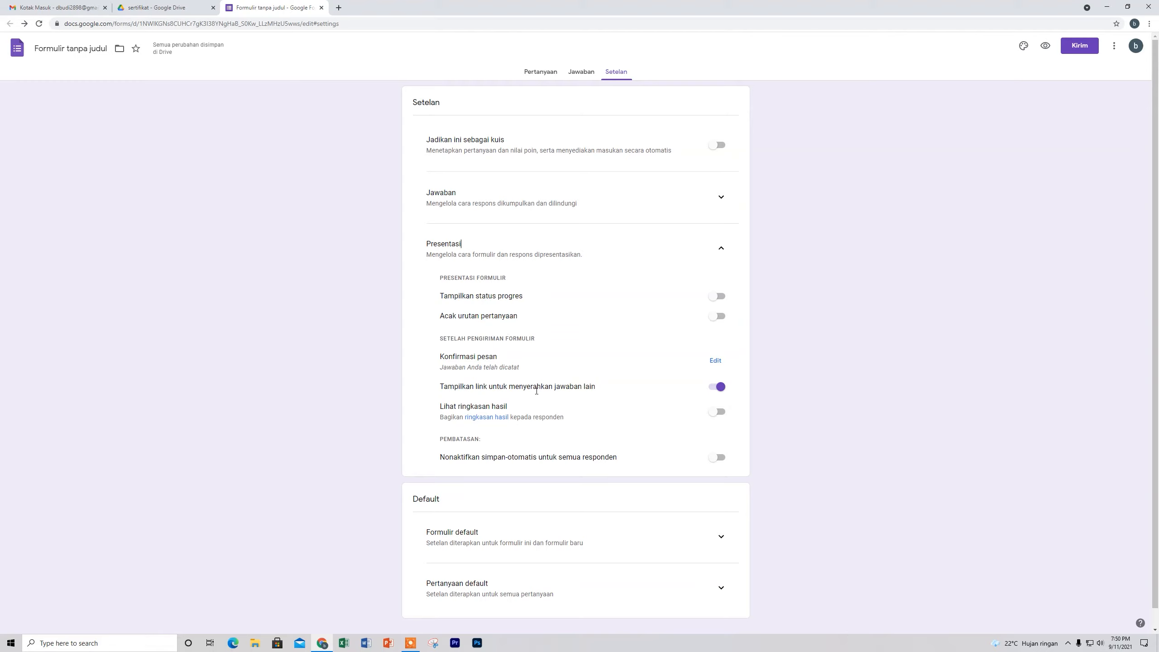
{"action": "left_click", "coordinate": [710, 389]}
{"action": "left_click", "coordinate": [721, 200]}
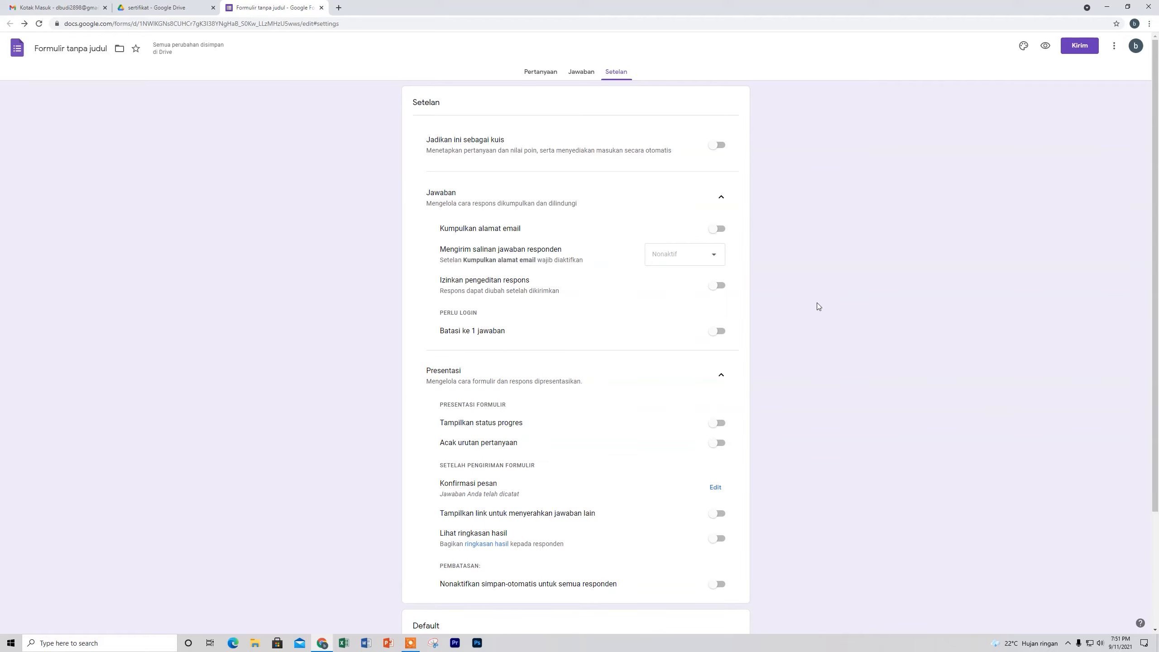
Step: Return to the form's questions and copy its shortened sharing link from the send options
{"action": "left_click", "coordinate": [552, 78]}
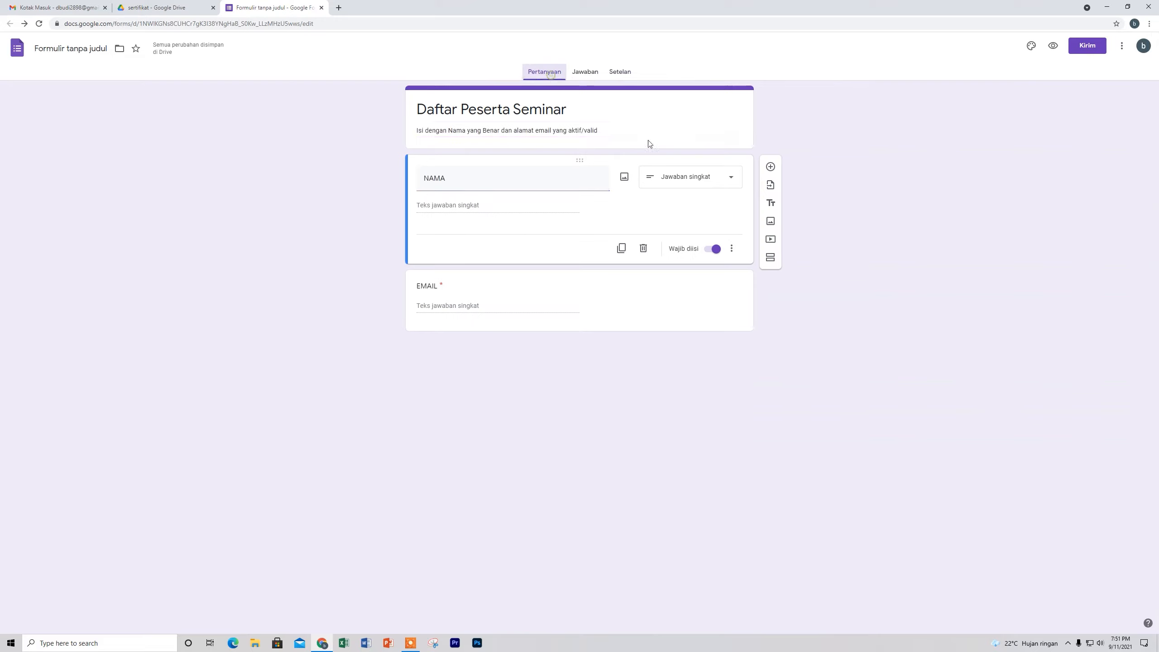
{"action": "left_click", "coordinate": [1091, 50]}
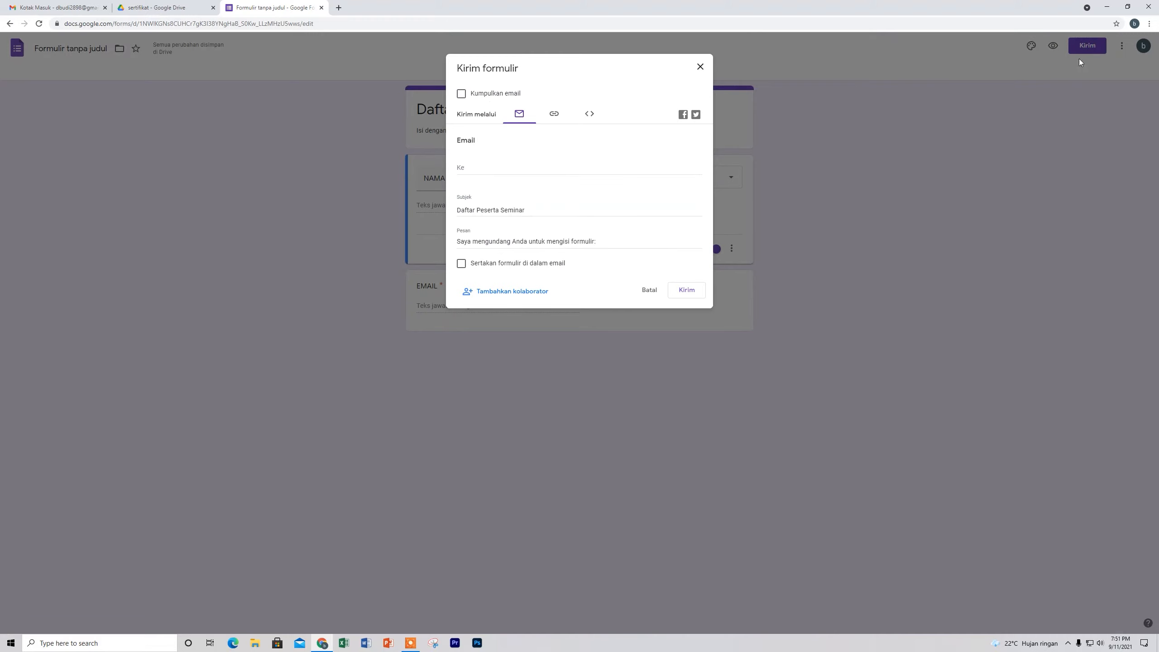
{"action": "left_click", "coordinate": [555, 118]}
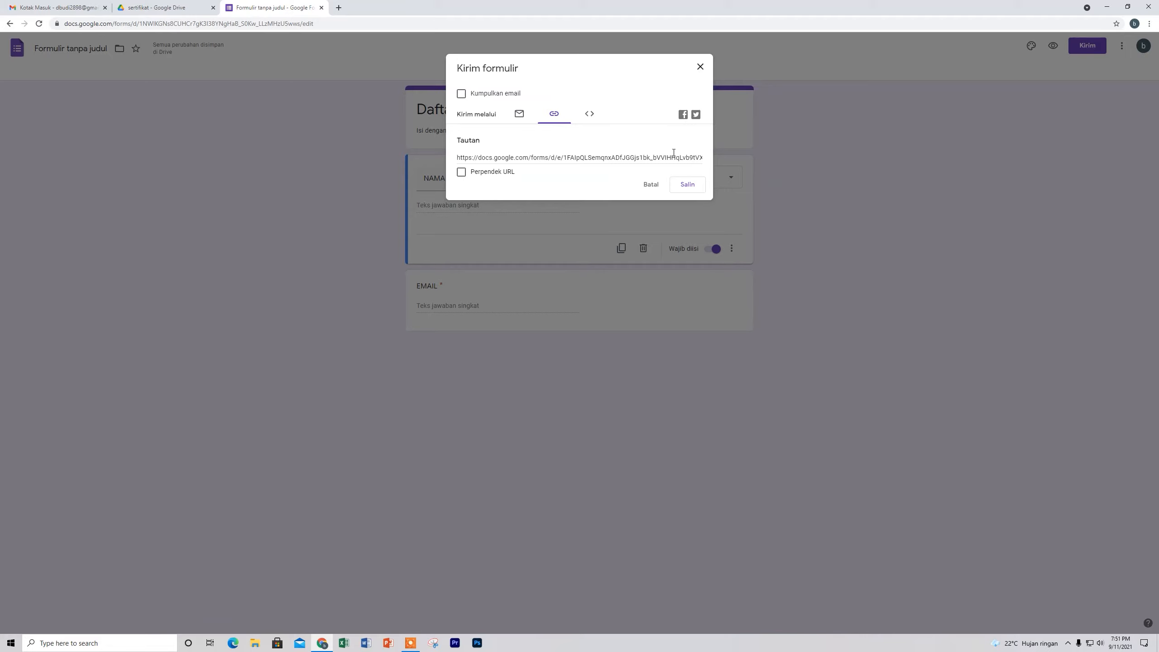
{"action": "left_click", "coordinate": [461, 172]}
{"action": "left_click", "coordinate": [692, 188]}
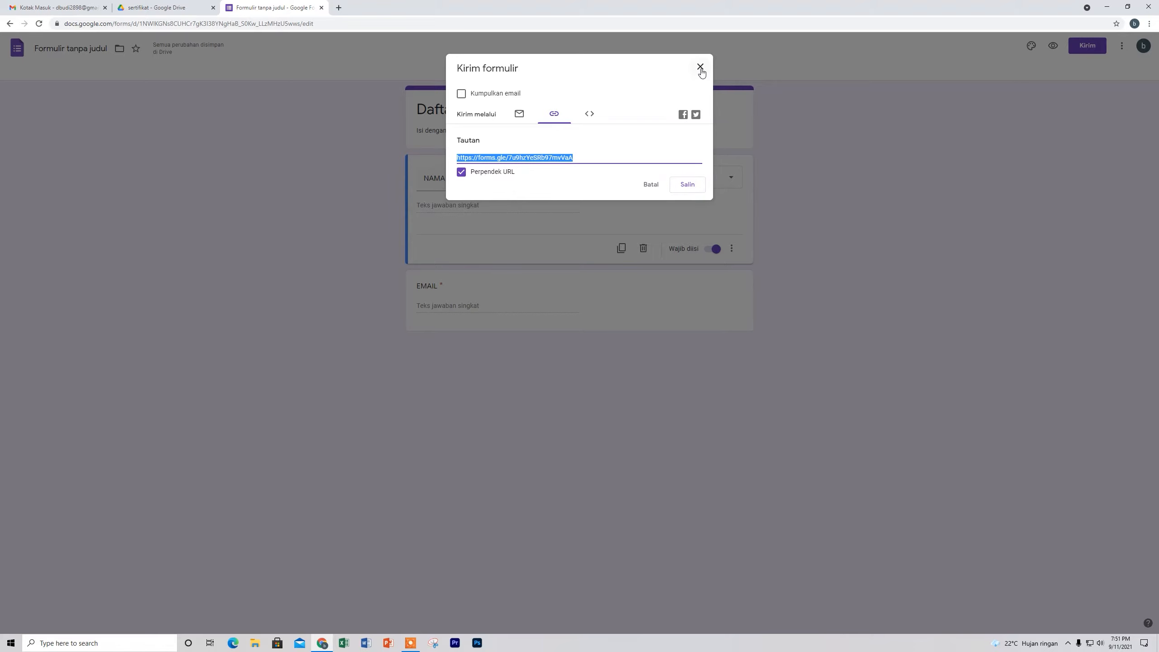
{"action": "left_click", "coordinate": [700, 68]}
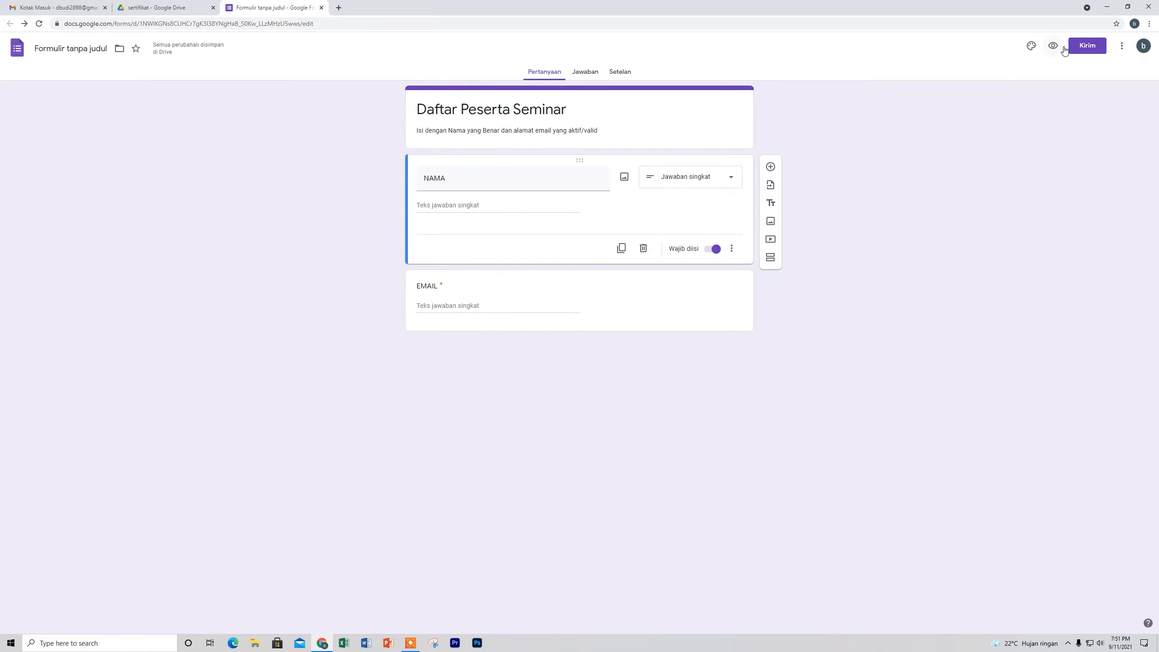
Step: Create a new spreadsheet named DAFTAR PESERTA as the destination for the form's responses
{"action": "left_click", "coordinate": [622, 73]}
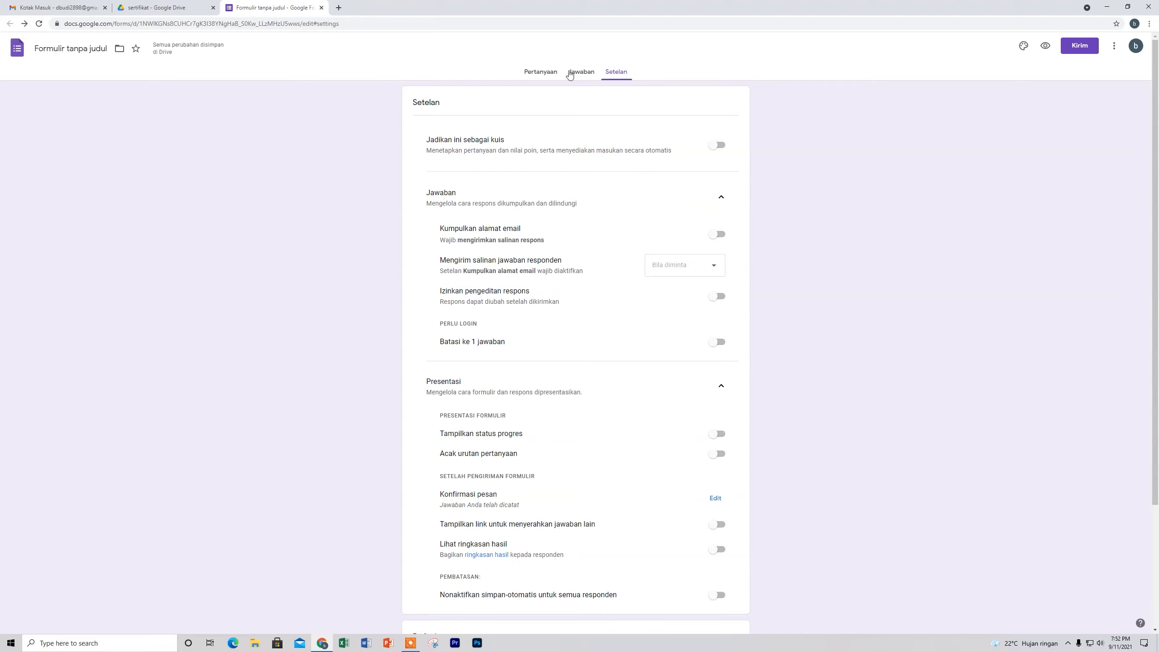
{"action": "left_click", "coordinate": [589, 73]}
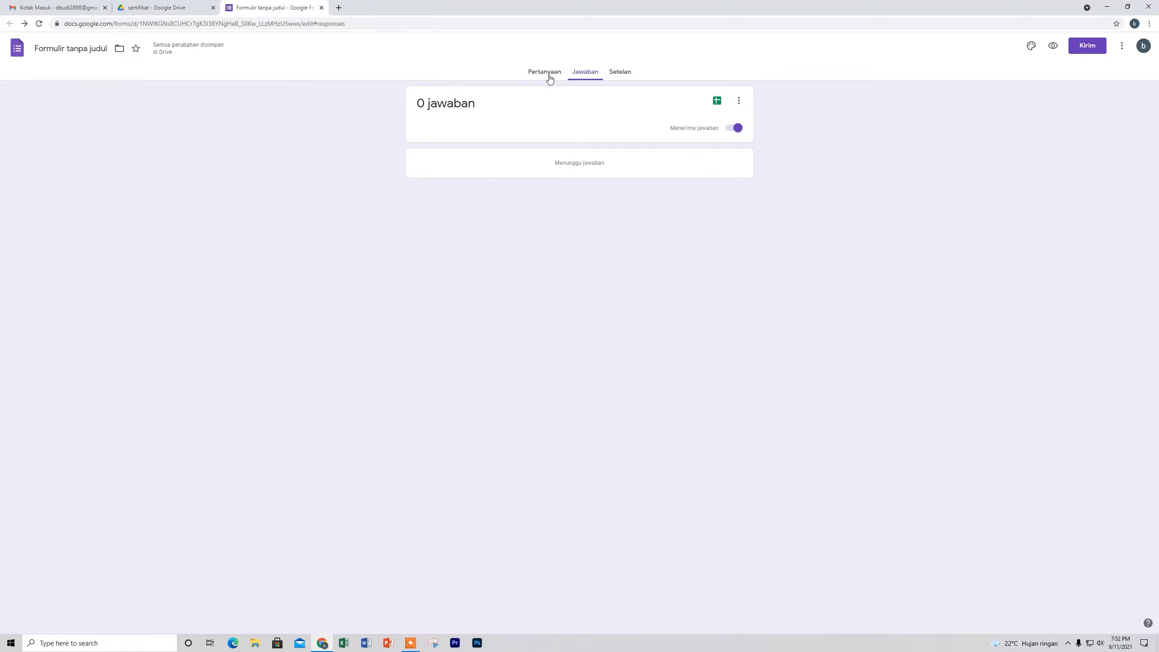
{"action": "left_click", "coordinate": [717, 101]}
{"action": "left_click", "coordinate": [649, 98]}
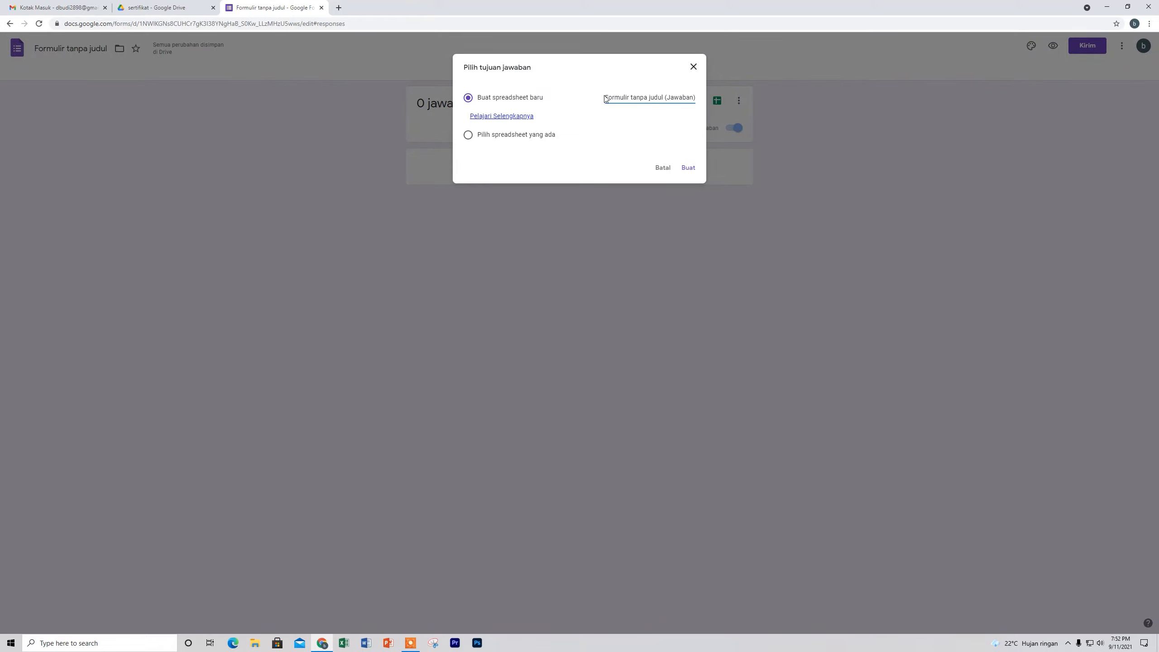
{"action": "left_click_drag", "start_coordinate": [607, 97], "coordinate": [735, 106]}
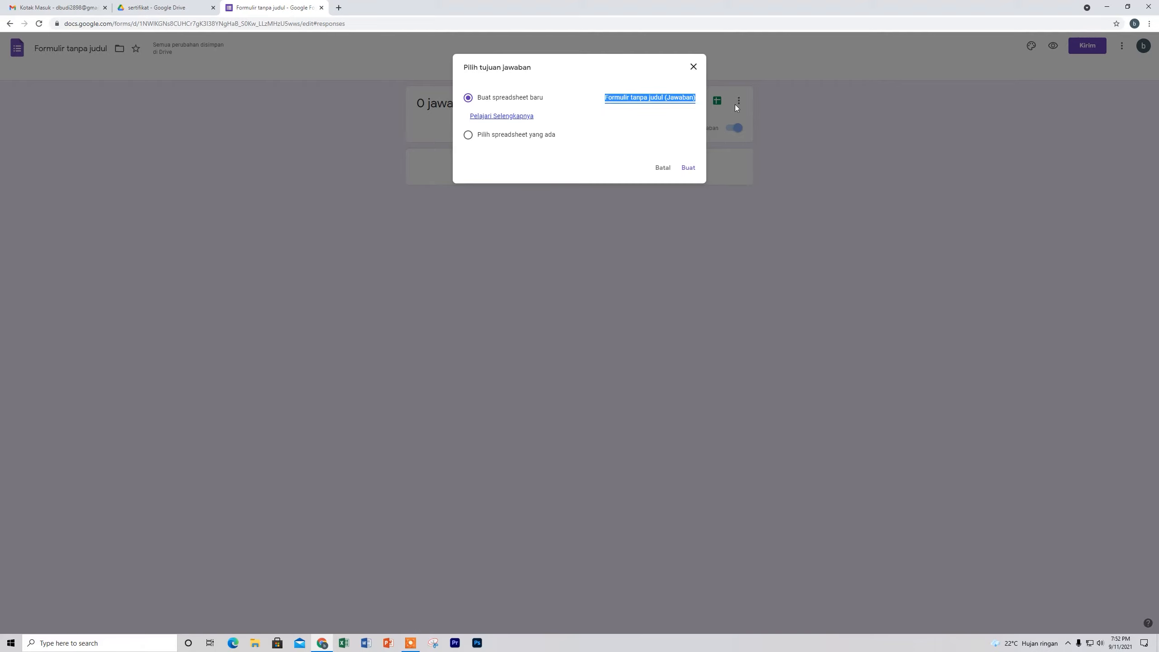
{"action": "type", "text": "DAFTAR P"}
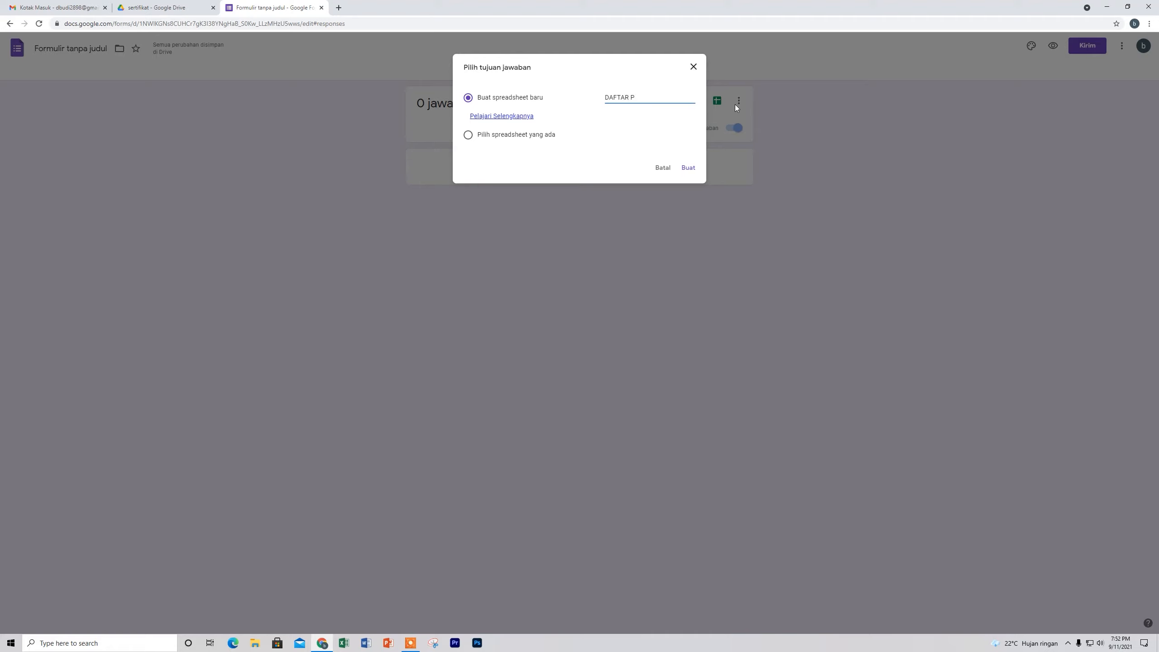
{"action": "type", "text": "ESERTA"}
{"action": "left_click", "coordinate": [685, 169]}
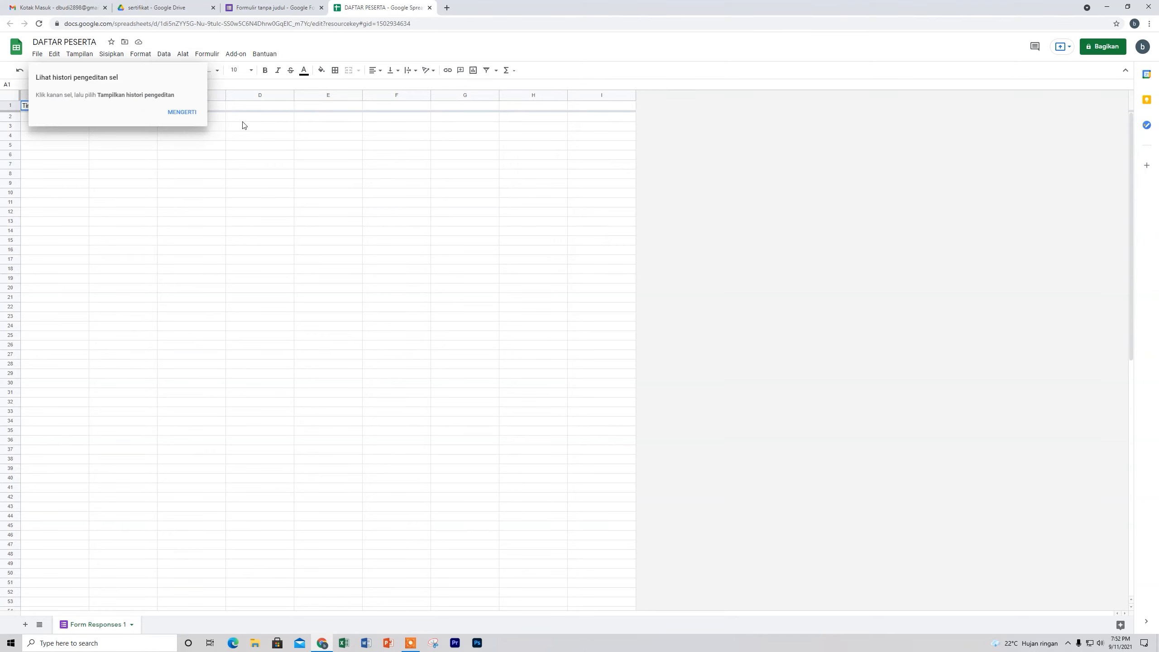
Step: Dismiss the cell edit history tip in the response spreadsheet and select the first empty cell under EMAIL
{"action": "left_click", "coordinate": [744, 213]}
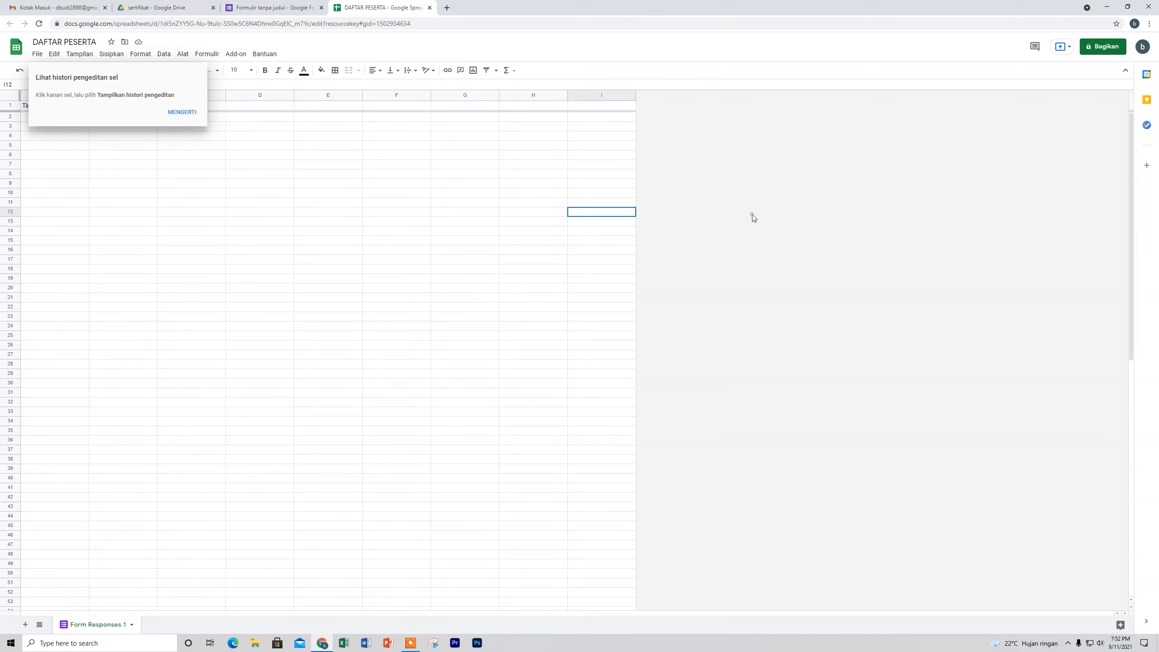
{"action": "left_click", "coordinate": [187, 116]}
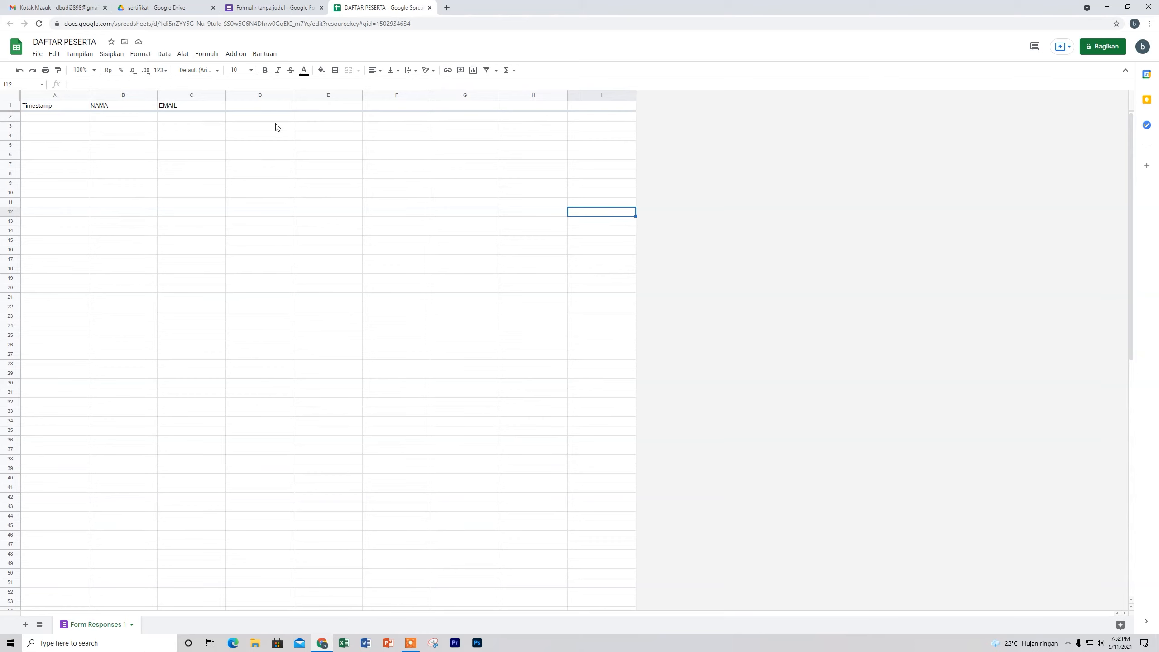
{"action": "left_click", "coordinate": [205, 118]}
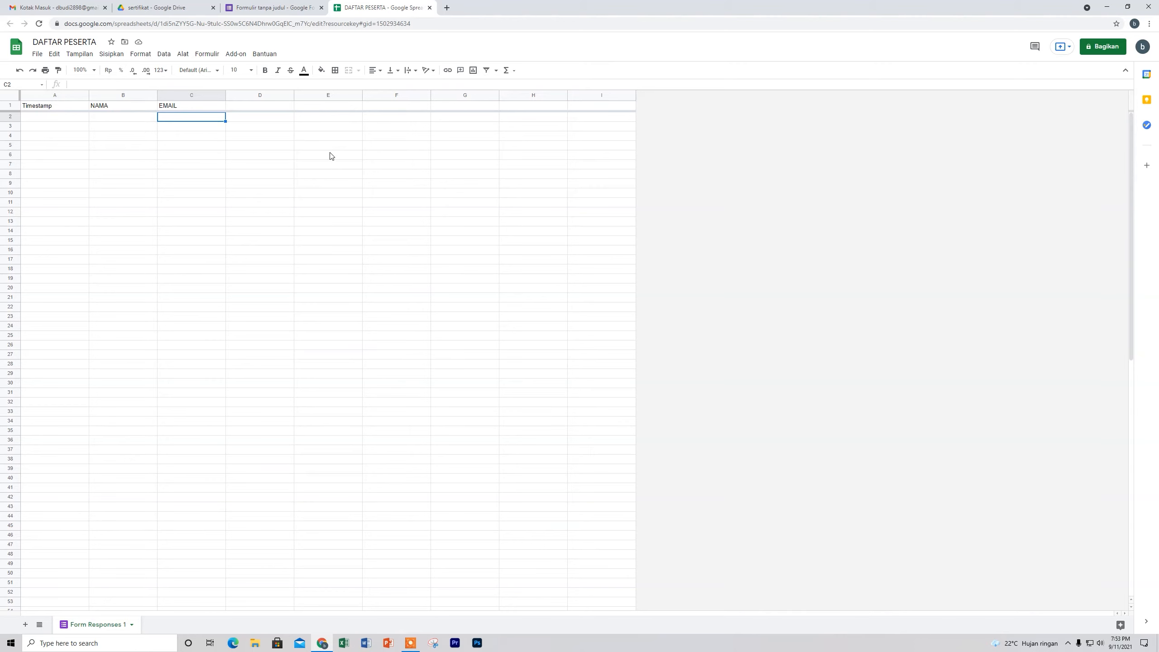
Step: Search the Google Workspace Marketplace for the Autocrat add-on and open its details page
{"action": "left_click", "coordinate": [242, 59]}
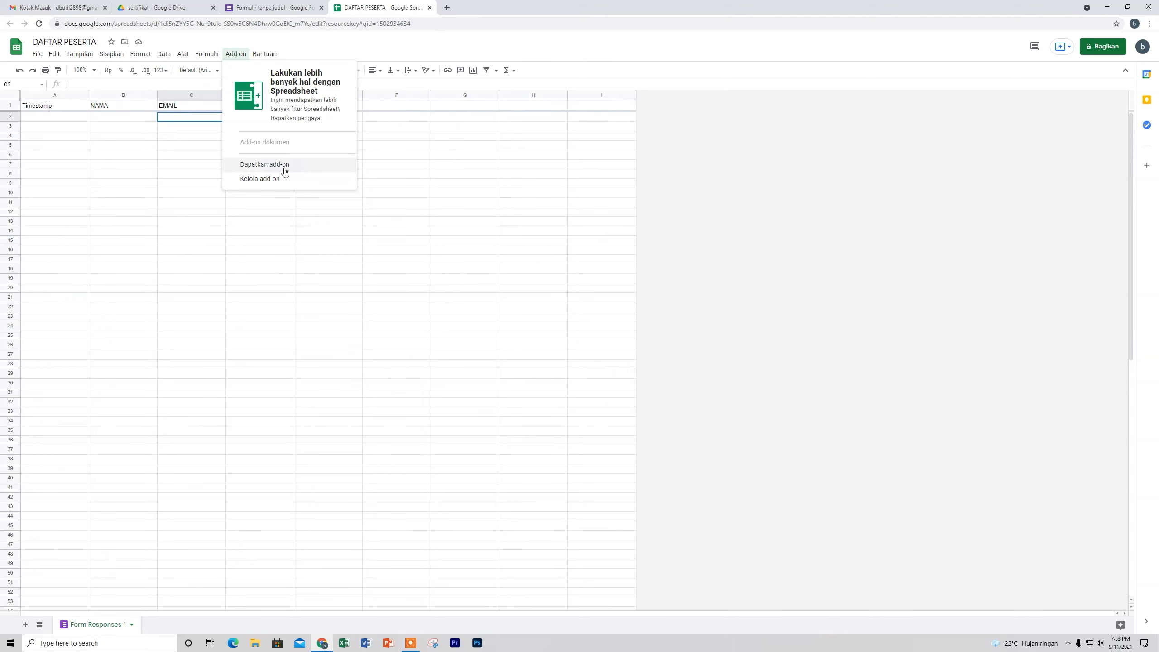
{"action": "left_click", "coordinate": [265, 164]}
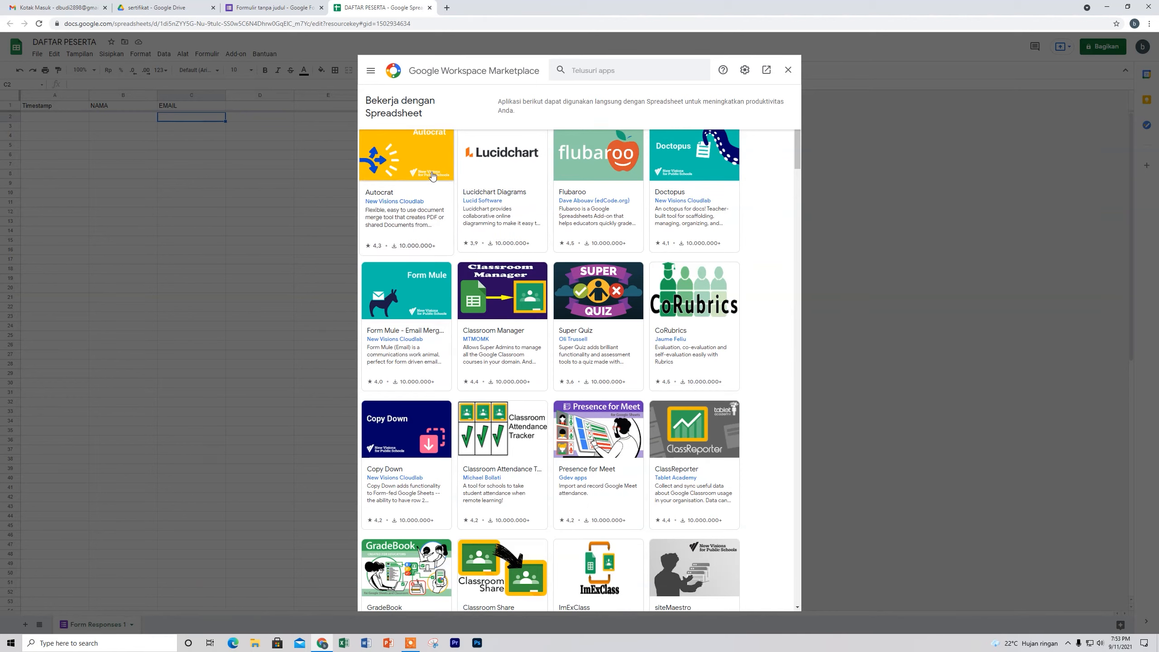
{"action": "left_click", "coordinate": [598, 68]}
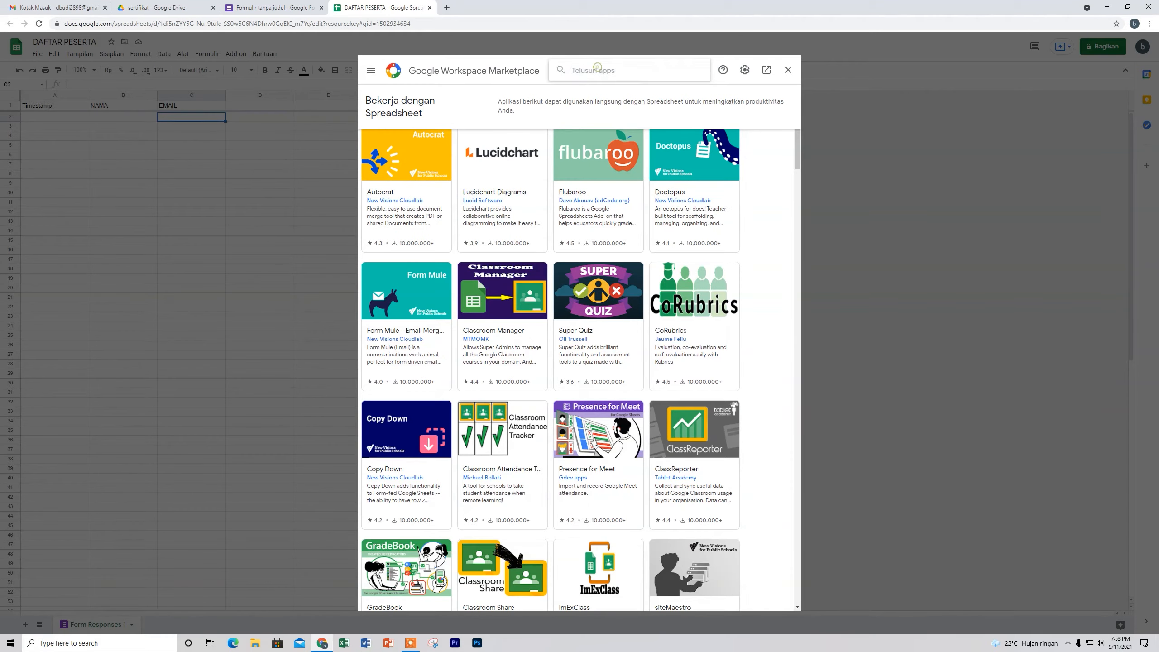
{"action": "type", "text": "AU"}
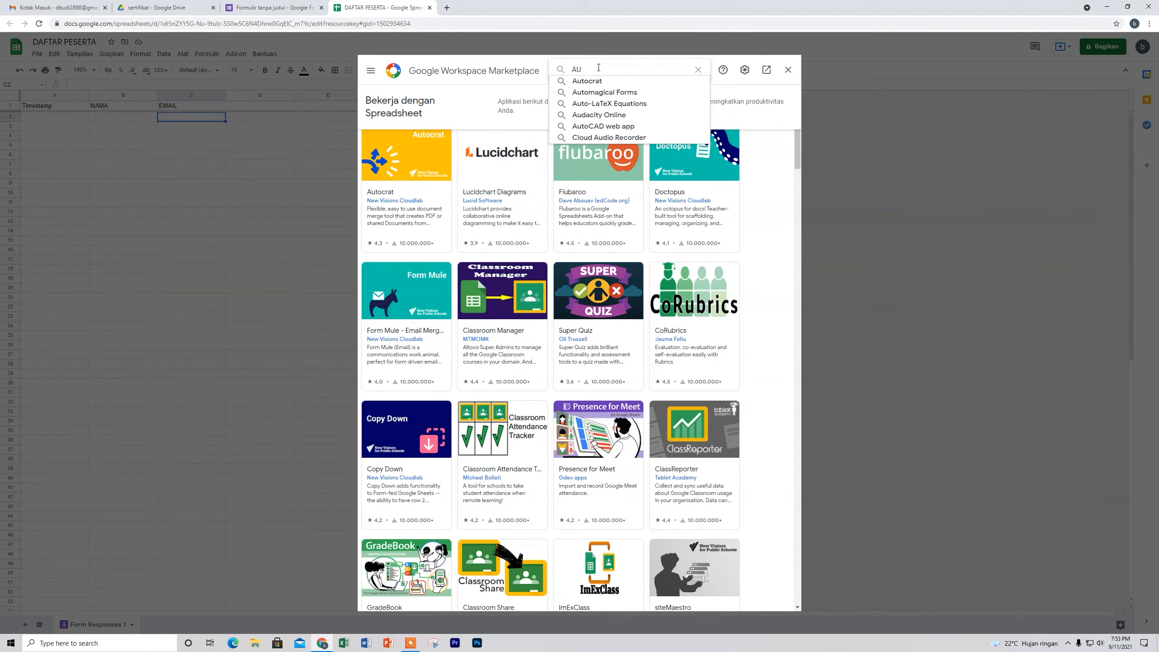
{"action": "key", "text": "Down"}
{"action": "key", "text": "Return"}
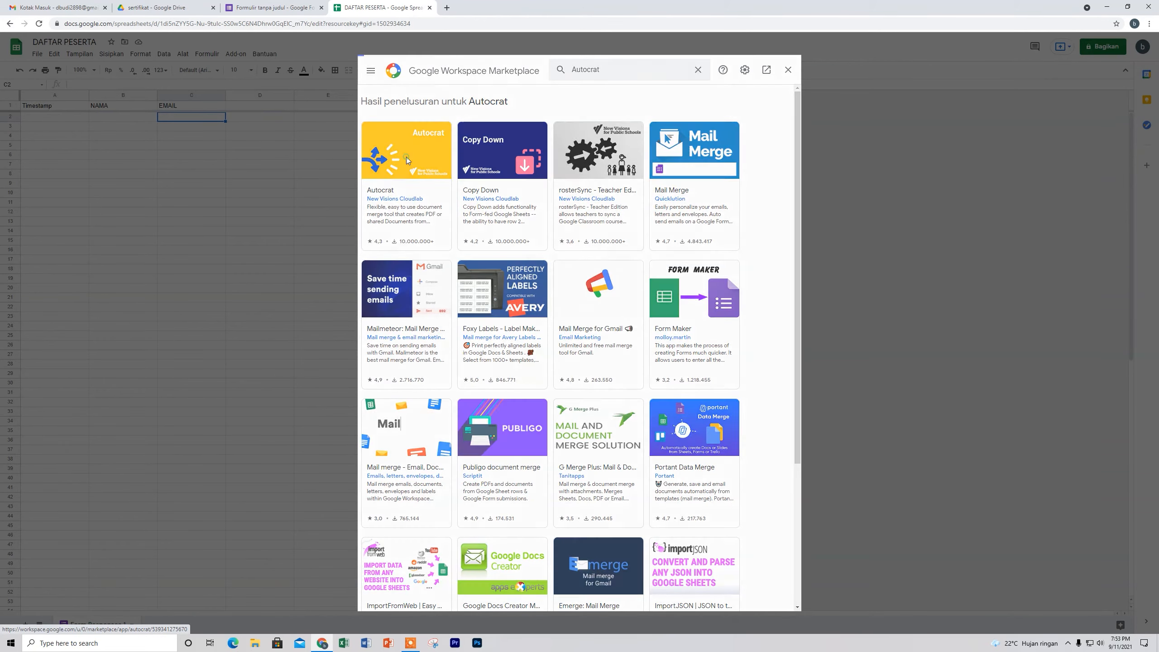
{"action": "left_click", "coordinate": [405, 157]}
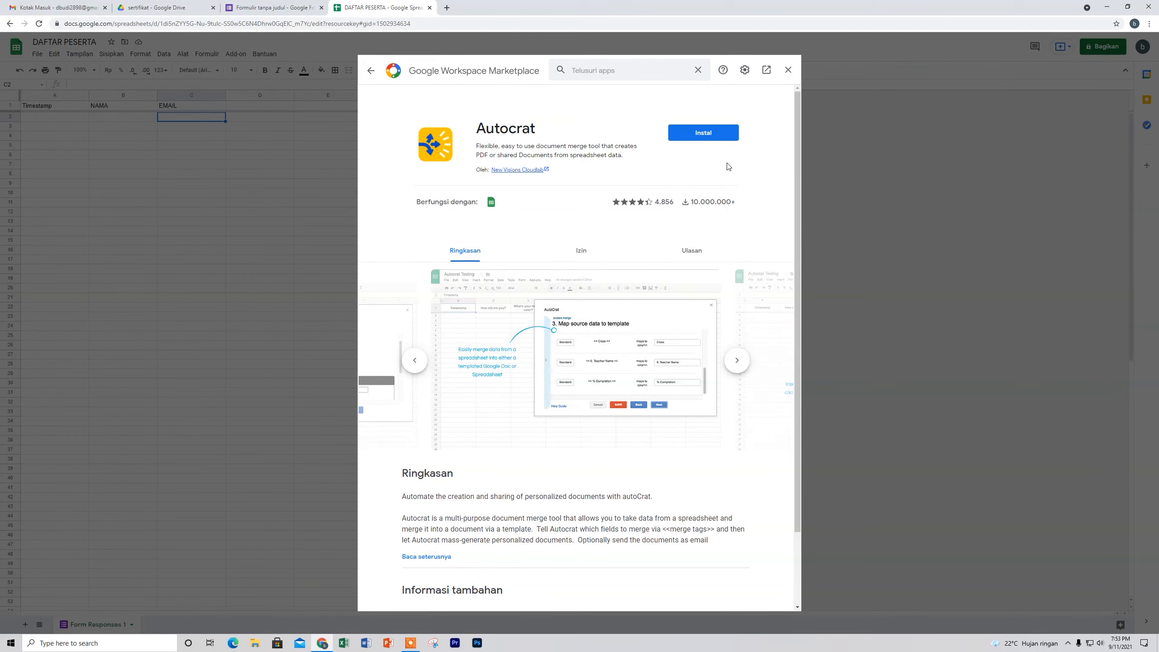
Step: Install Autocrat, granting it the requested permissions with the existing Google account, and close the marketplace
{"action": "left_click", "coordinate": [716, 134]}
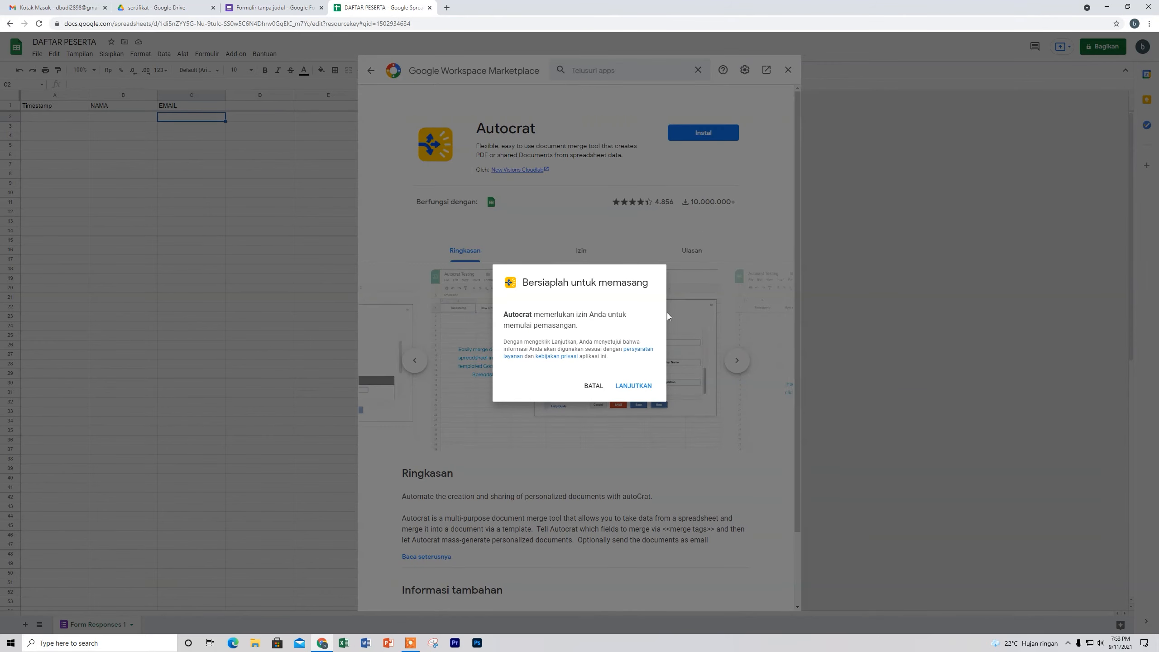
{"action": "left_click", "coordinate": [644, 385]}
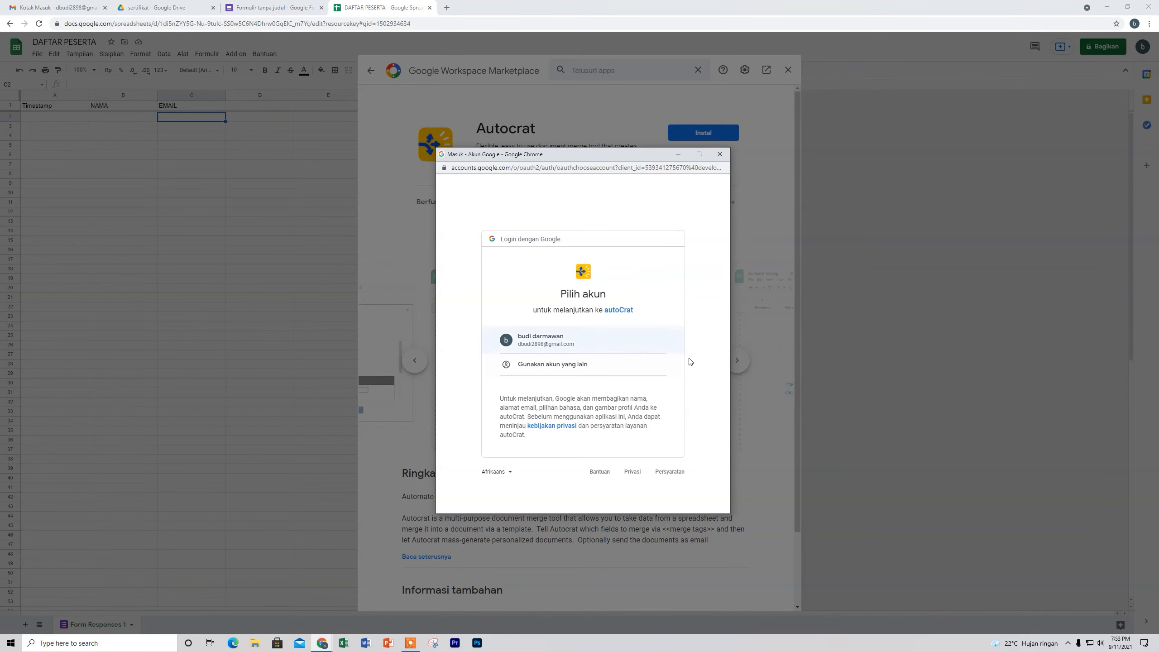
{"action": "left_click", "coordinate": [533, 348]}
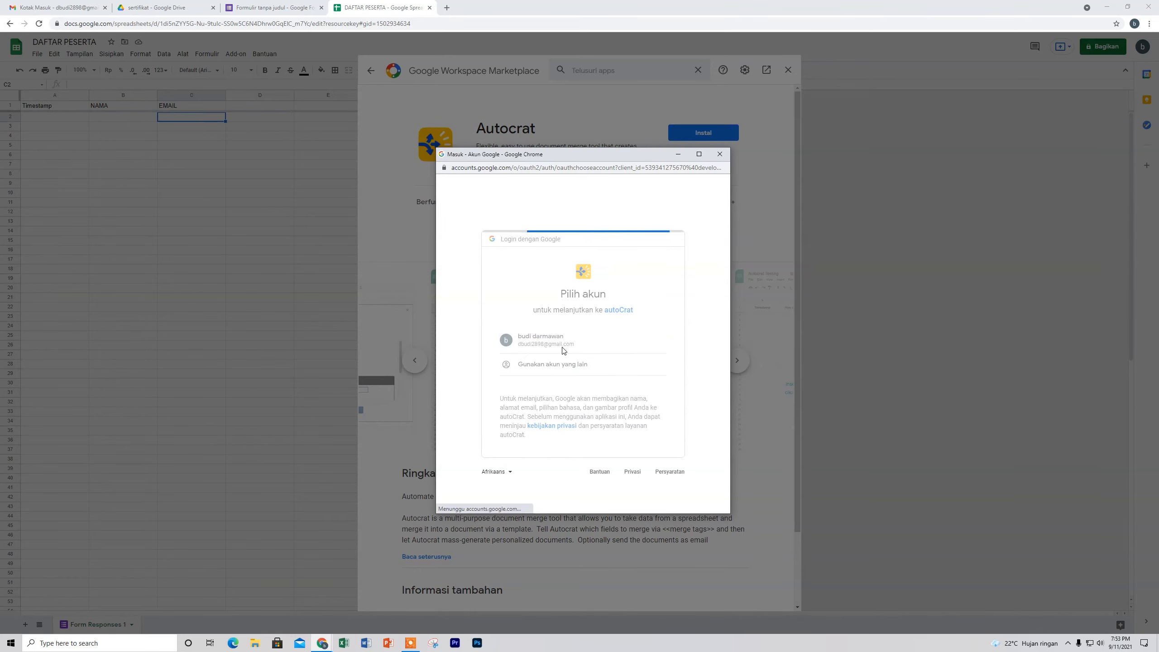
{"action": "scroll", "coordinate": [593, 347], "scroll_direction": "down", "scroll_amount": 10}
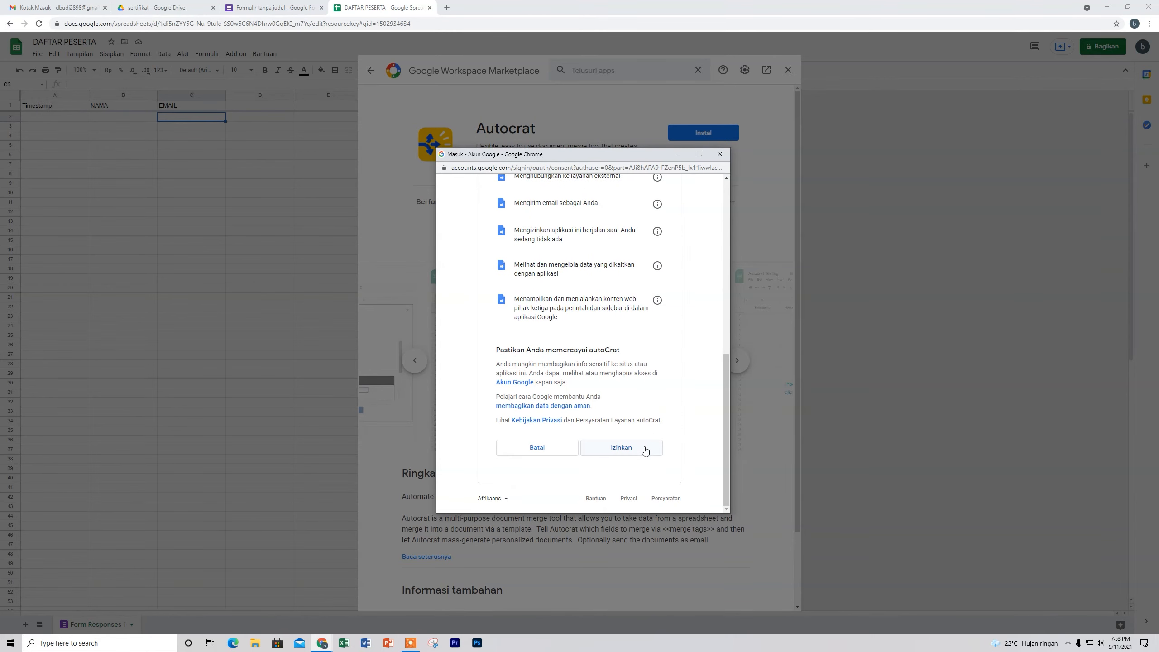
{"action": "left_click", "coordinate": [645, 449]}
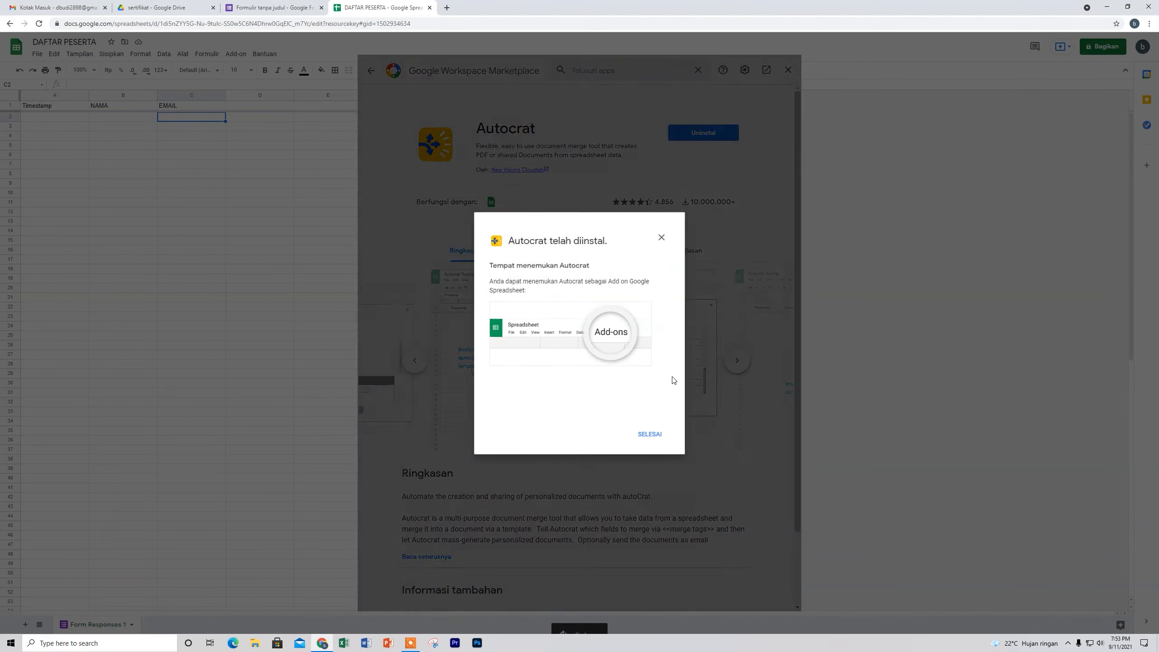
{"action": "left_click", "coordinate": [656, 438]}
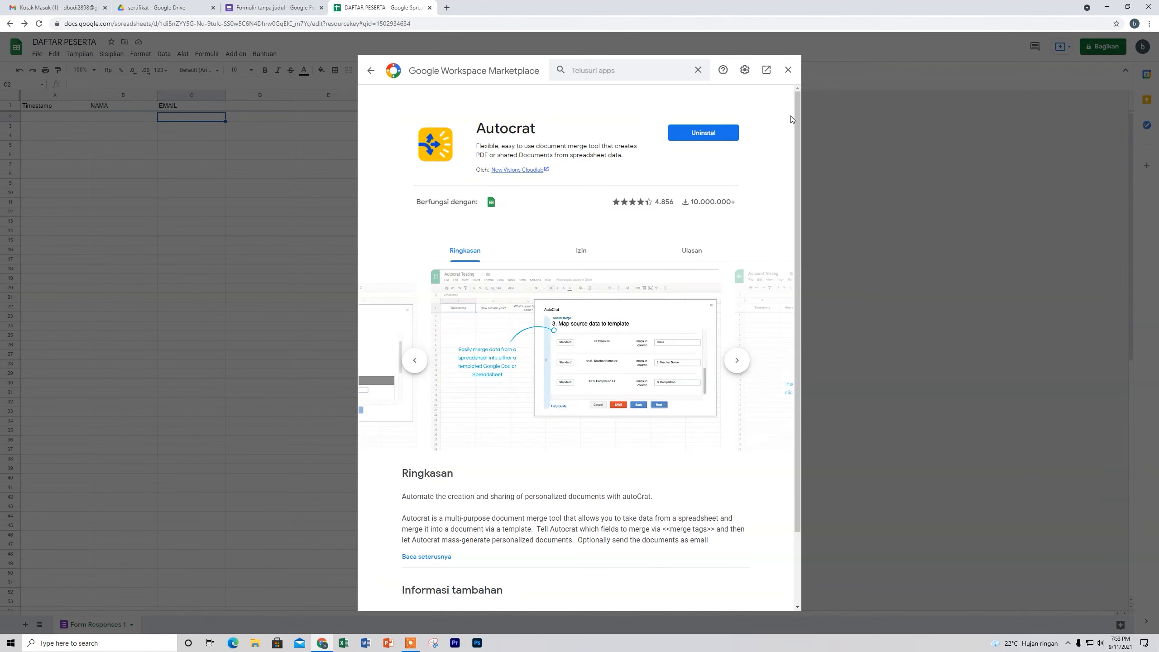
{"action": "left_click", "coordinate": [789, 73]}
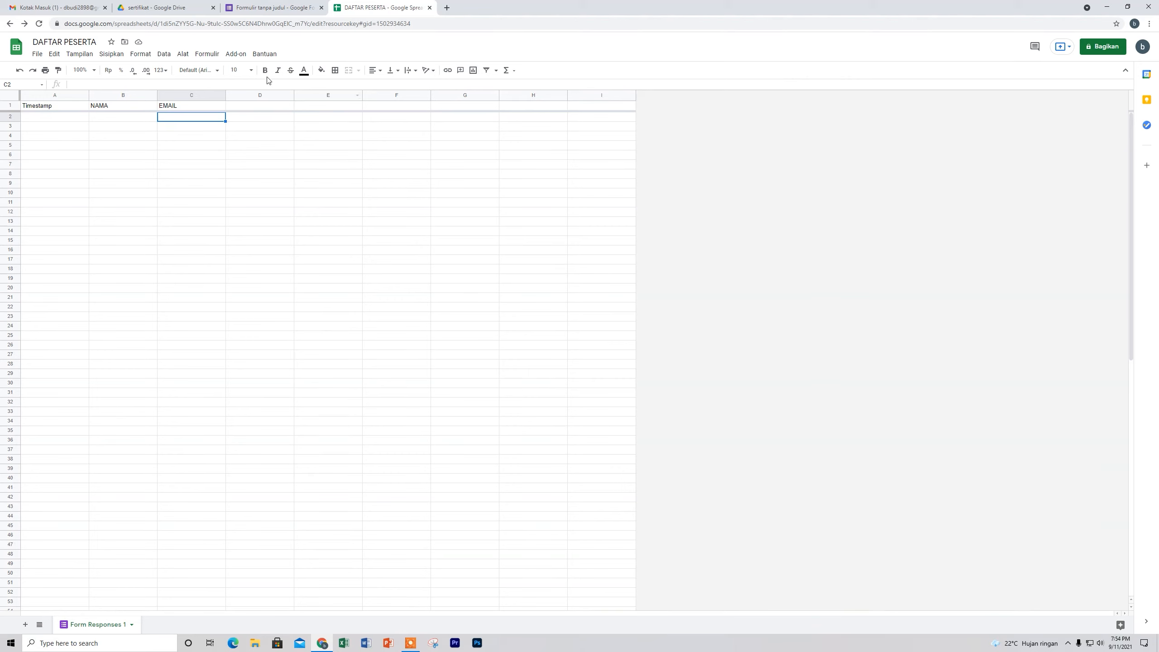
Step: Launch the Autocrat add-on in the DAFTAR PESERTA response spreadsheet
{"action": "left_click", "coordinate": [235, 55]}
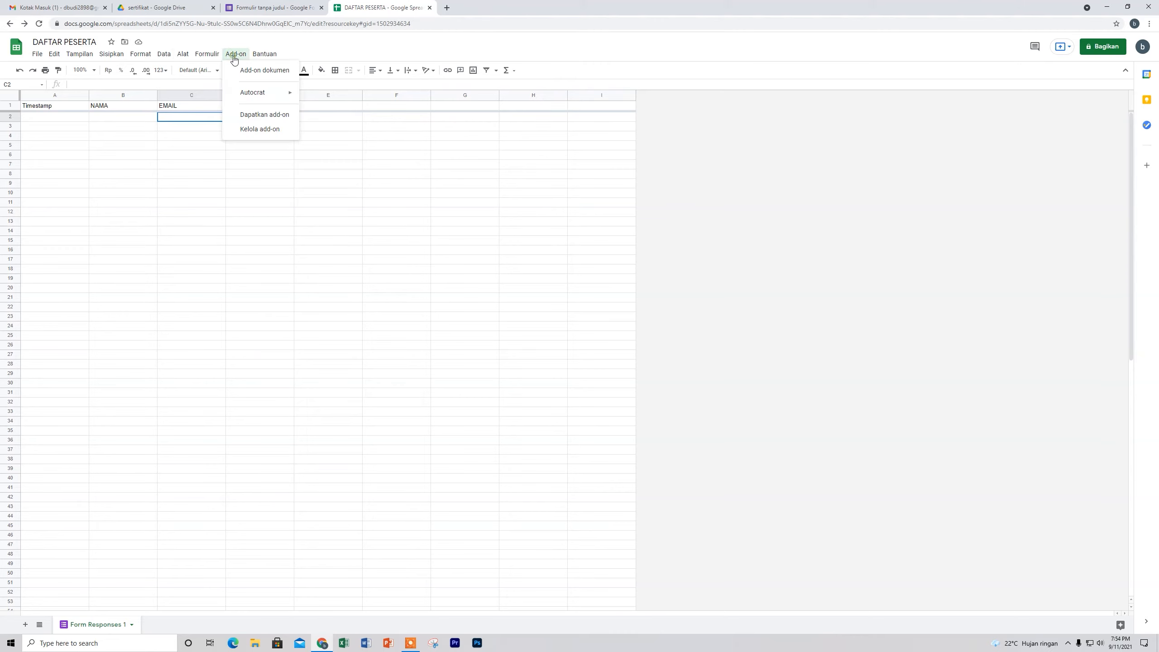
{"action": "mouse_move", "coordinate": [256, 94]}
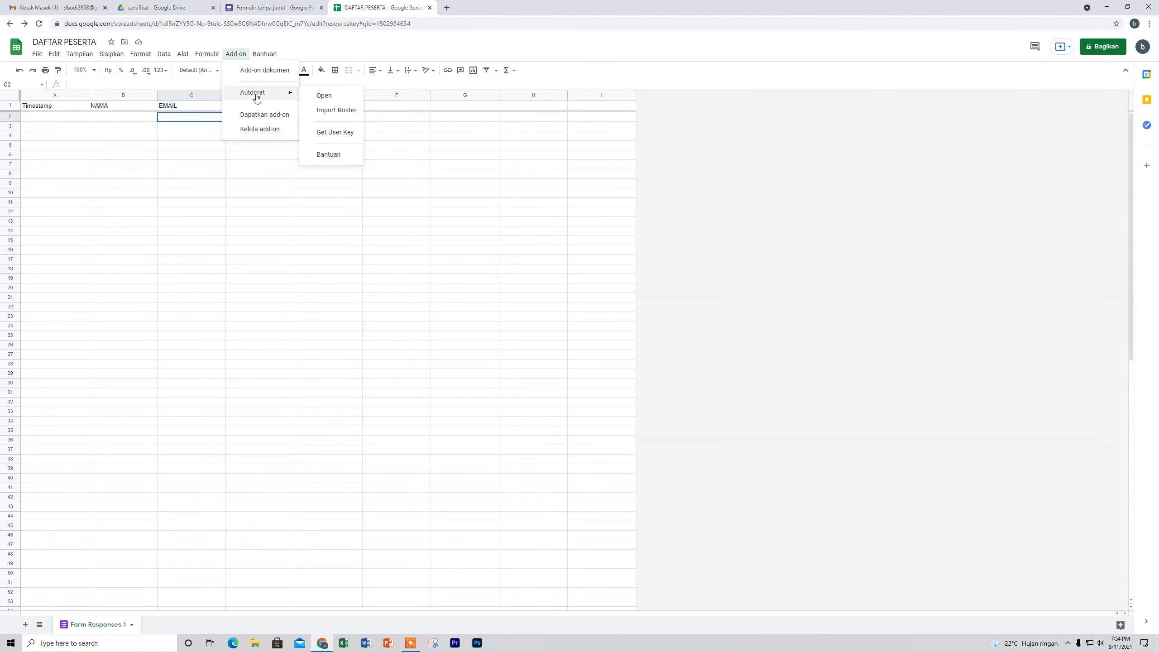
{"action": "left_click", "coordinate": [776, 161]}
{"action": "left_click", "coordinate": [242, 56]}
{"action": "mouse_move", "coordinate": [269, 97]}
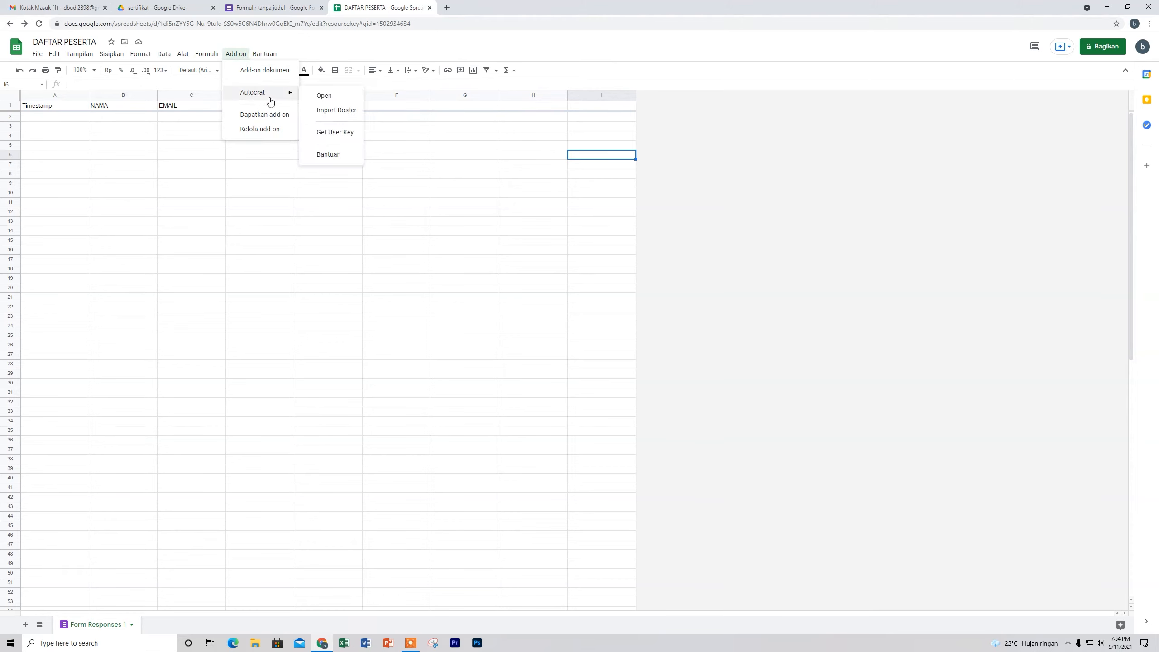
{"action": "left_click", "coordinate": [325, 96]}
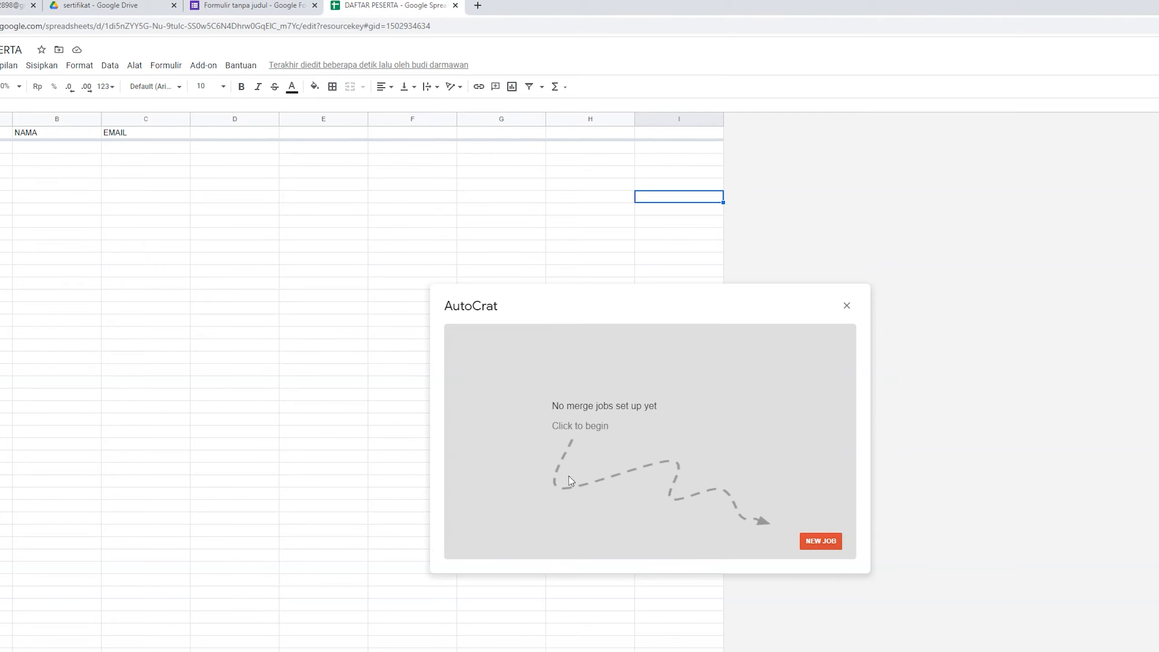
Step: Create a new merge job named SERTIFIKAT SEMINAR and continue to the template choice
{"action": "left_click", "coordinate": [826, 543]}
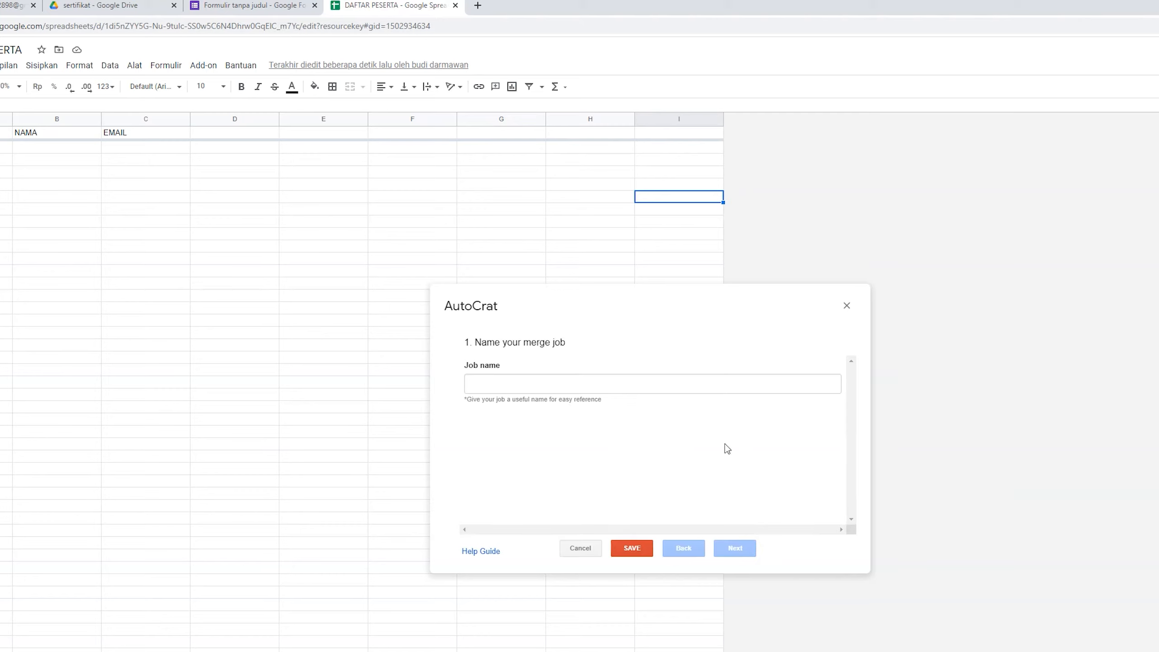
{"action": "left_click", "coordinate": [558, 386]}
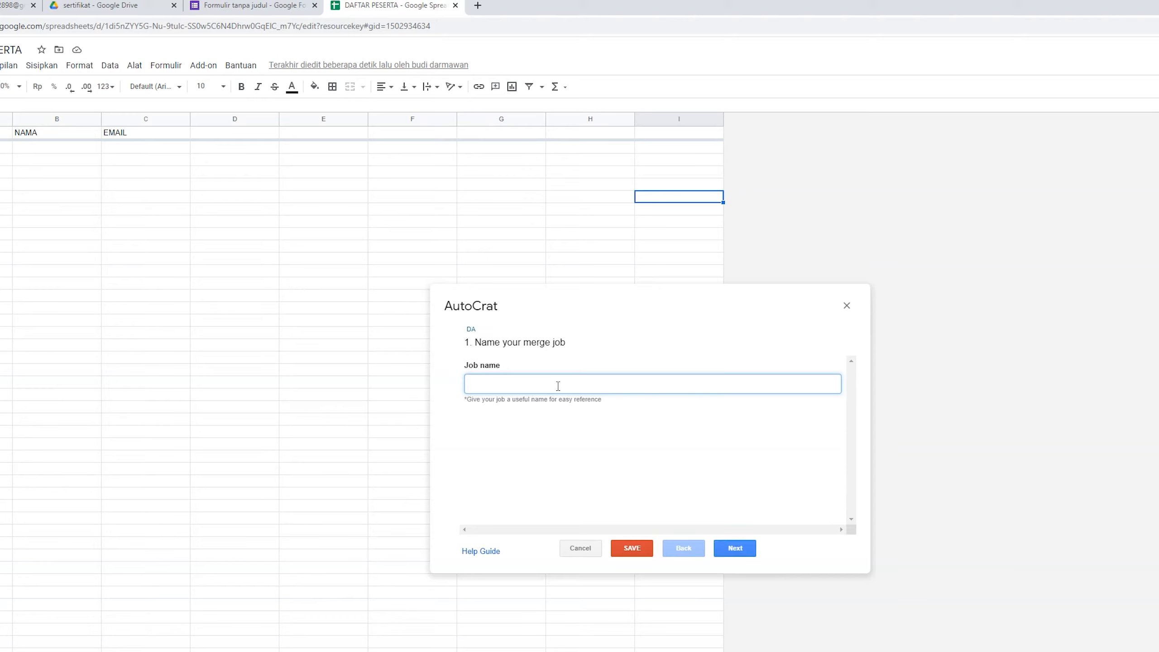
{"action": "type", "text": "SERTIFIKAT SEMINAR"}
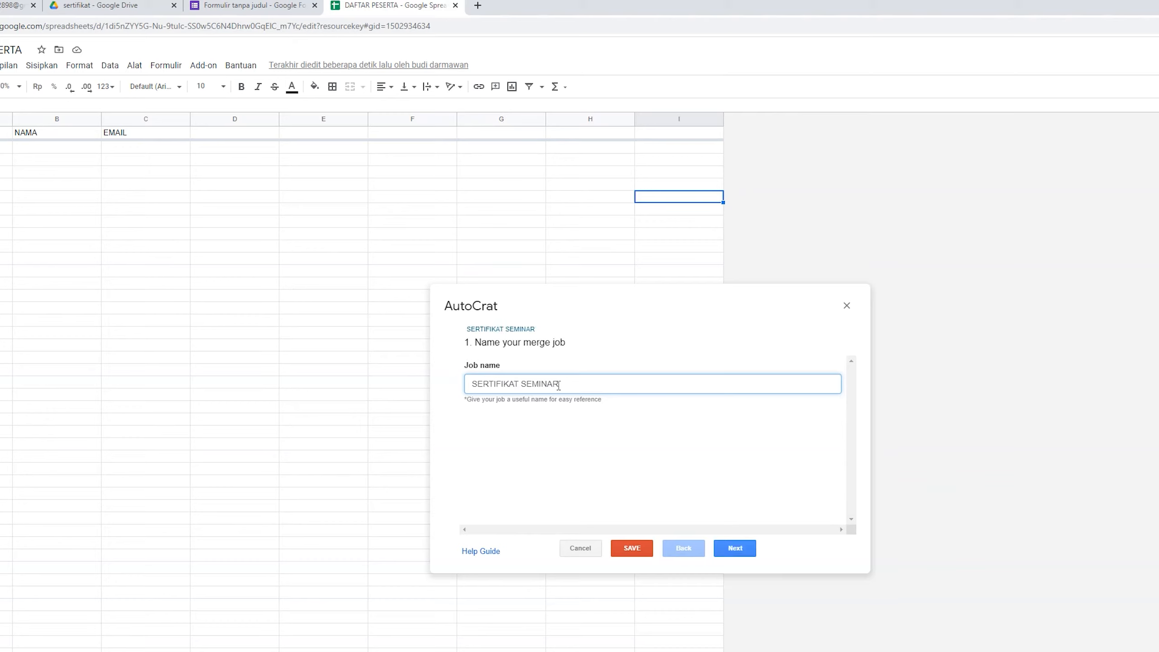
{"action": "left_click", "coordinate": [735, 548]}
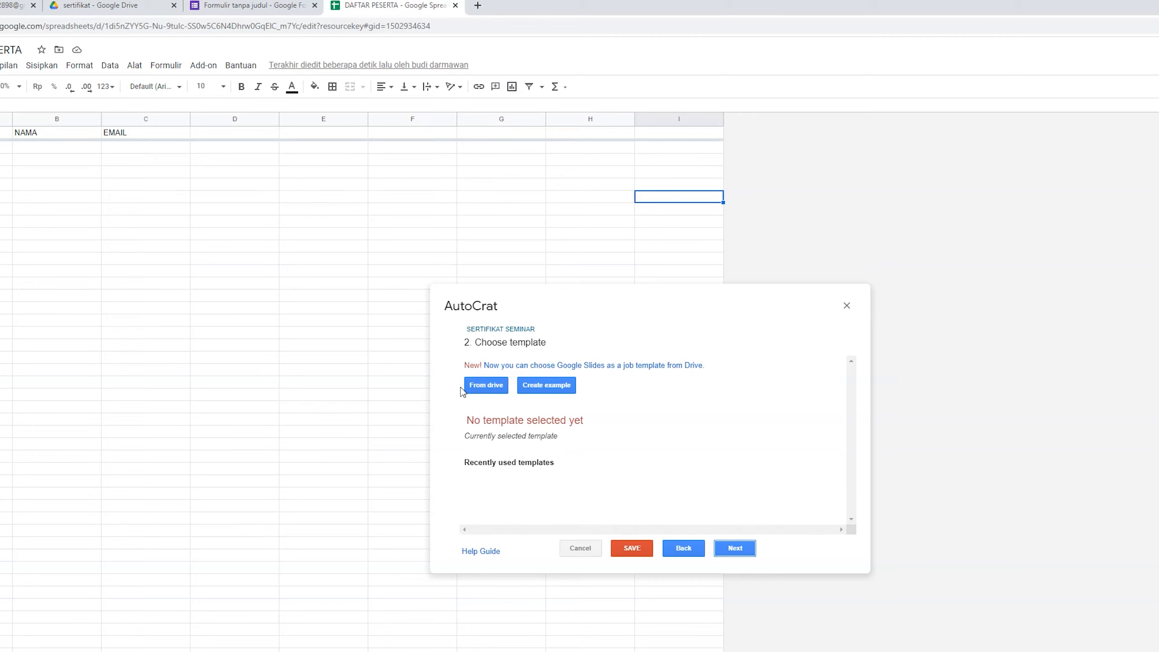
Step: Choose the Drive document Desain Sertifikat seminar mobil listrik as the job's template and continue to the data mapping
{"action": "left_click", "coordinate": [494, 393]}
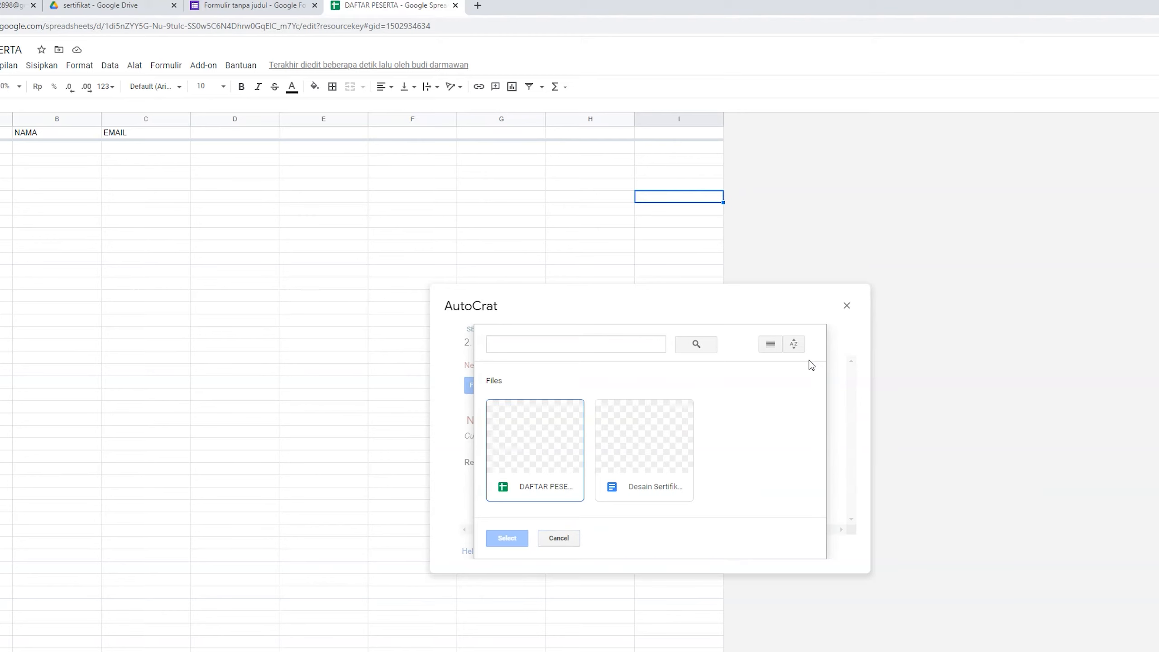
{"action": "left_click", "coordinate": [658, 466]}
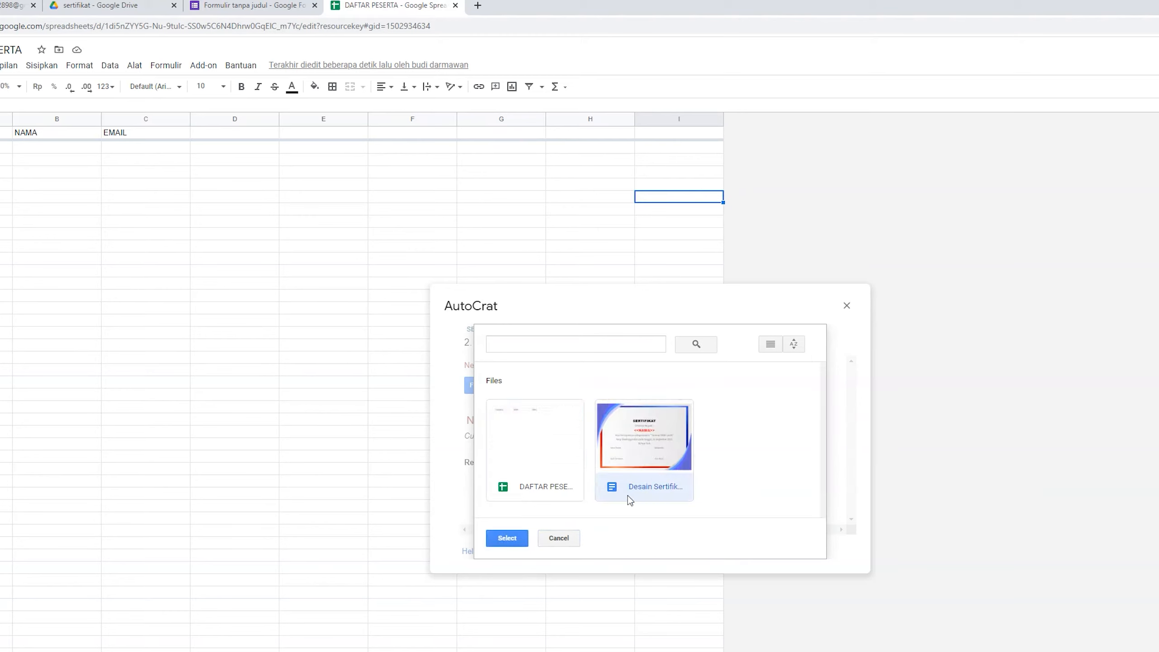
{"action": "left_click", "coordinate": [515, 544]}
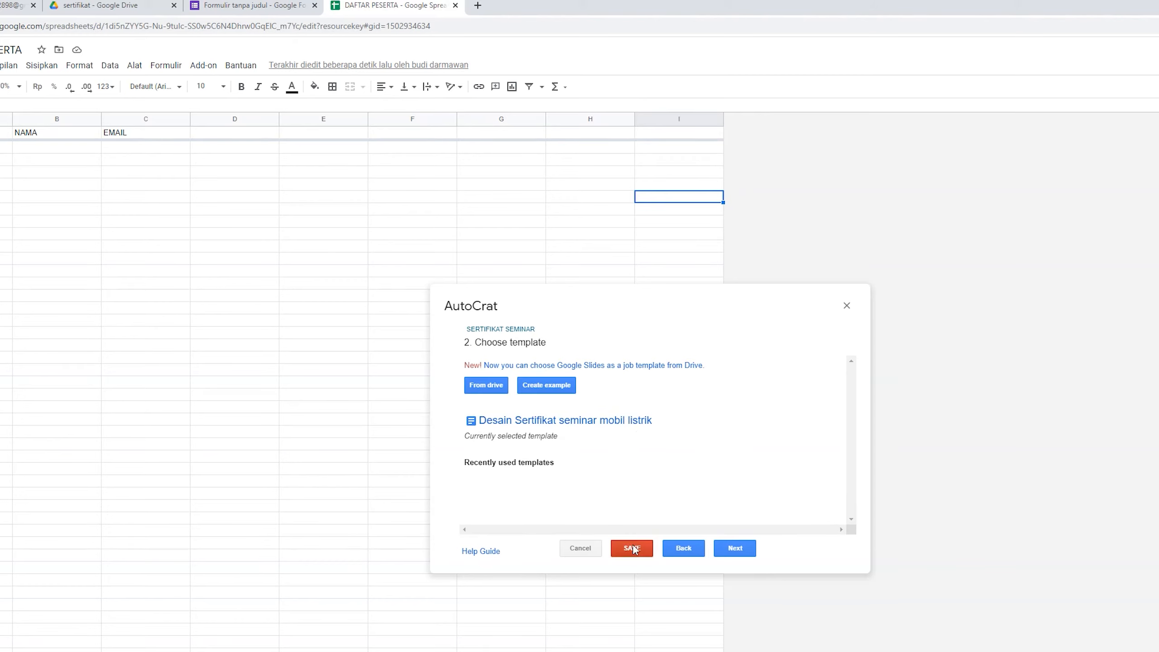
{"action": "left_click", "coordinate": [739, 550]}
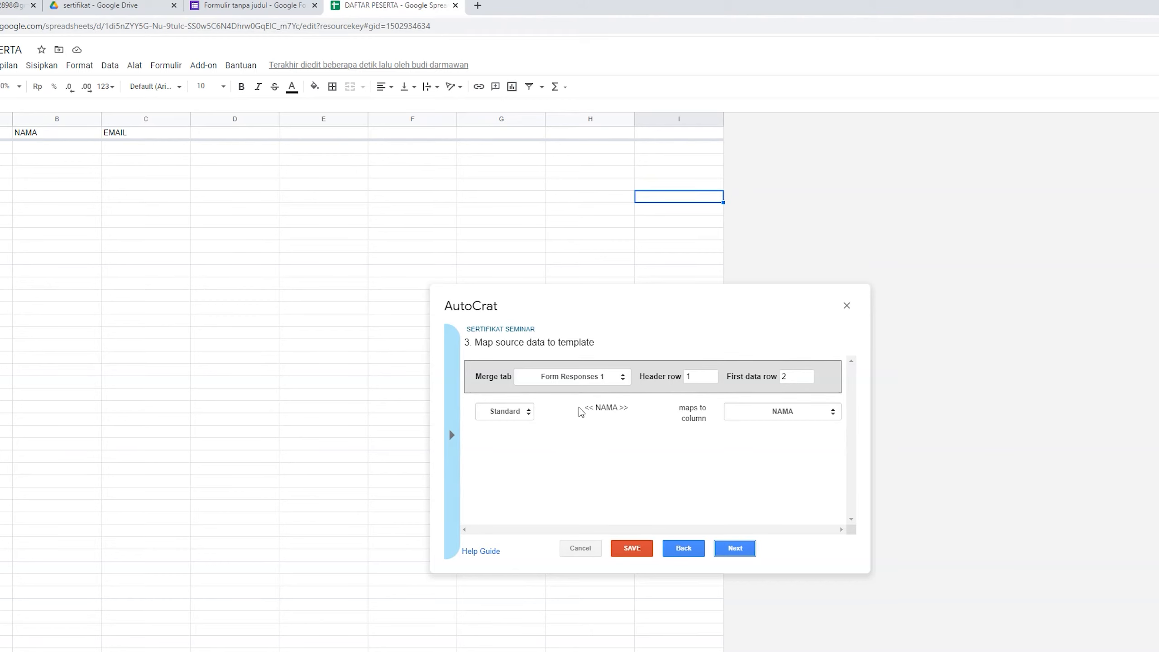
Step: Map the template's <<NAMA>> tag to the NAMA column and continue to the file settings
{"action": "left_click", "coordinate": [790, 415]}
{"action": "left_click", "coordinate": [792, 416]}
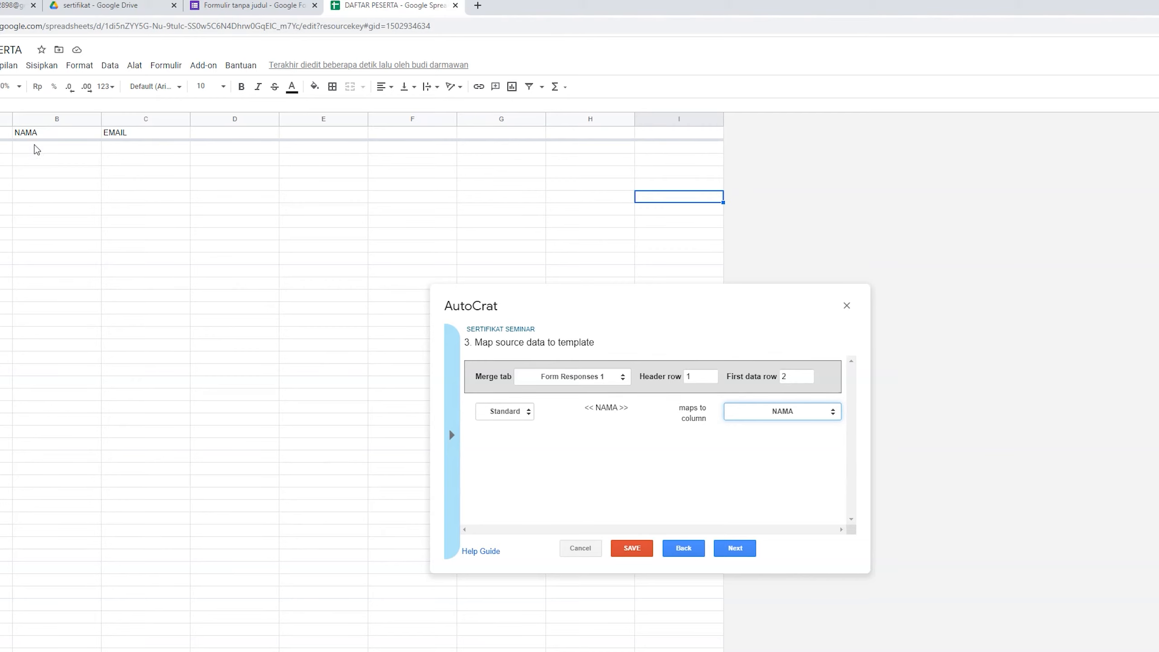
{"action": "left_click", "coordinate": [792, 413]}
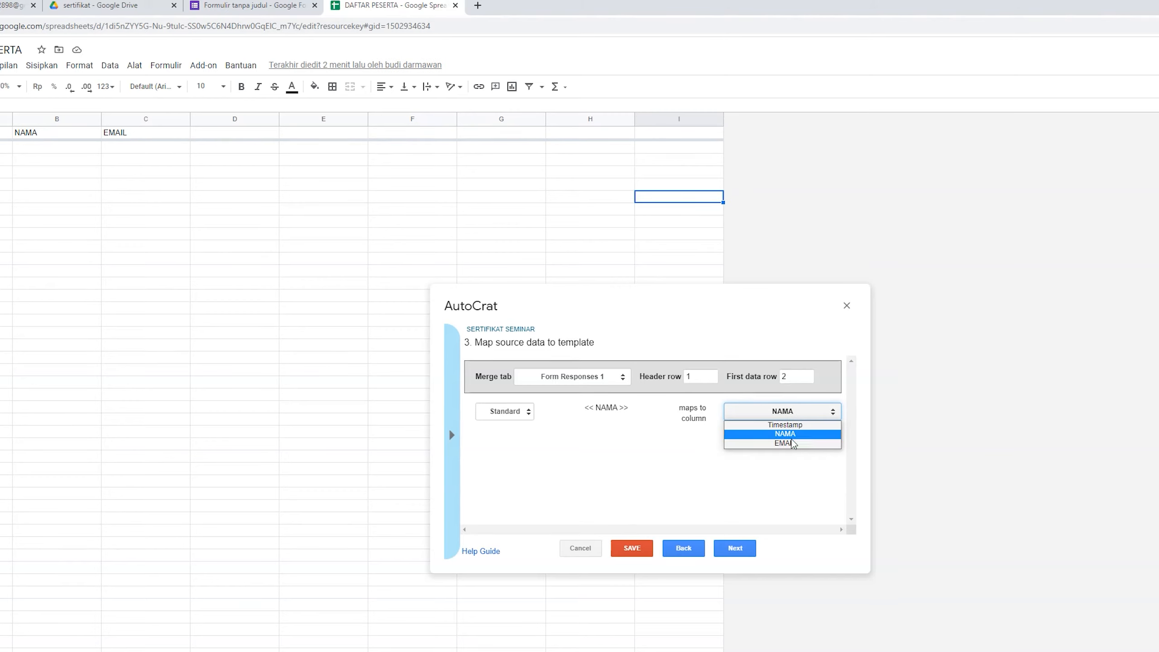
{"action": "left_click", "coordinate": [789, 434]}
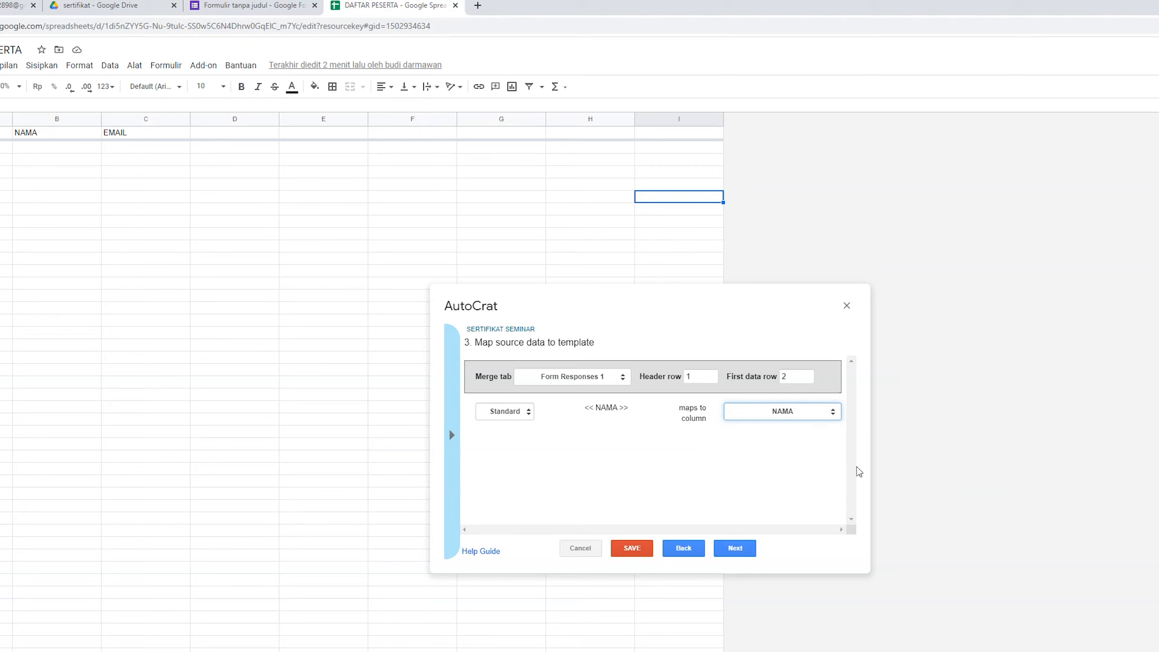
{"action": "left_click", "coordinate": [805, 419]}
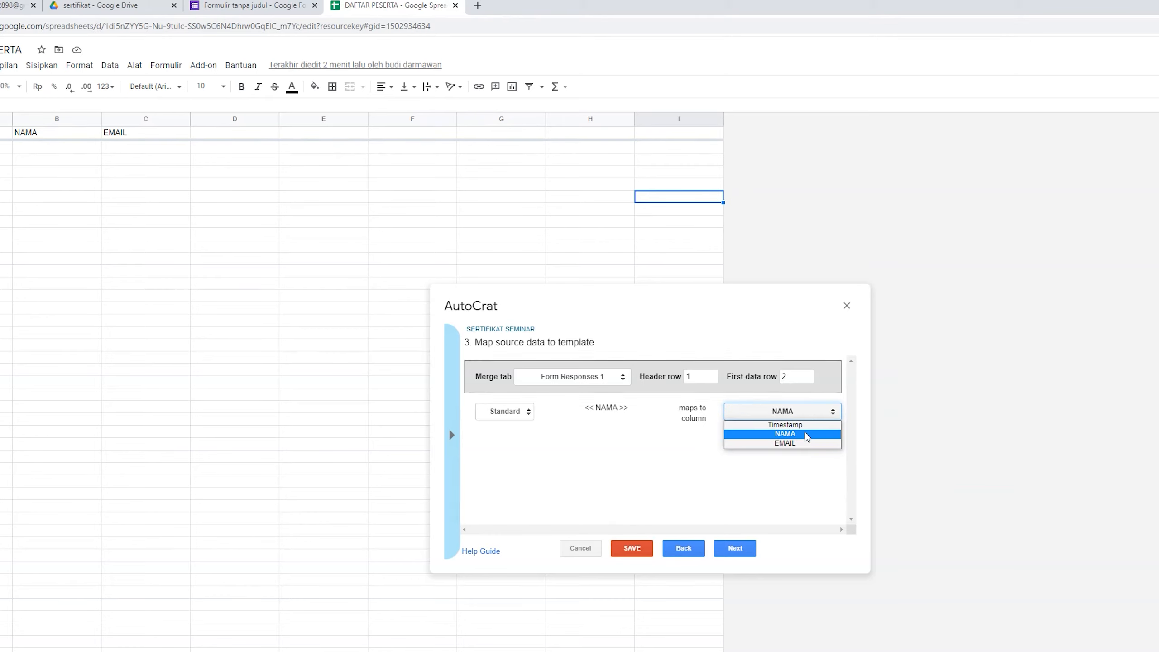
{"action": "left_click", "coordinate": [805, 433]}
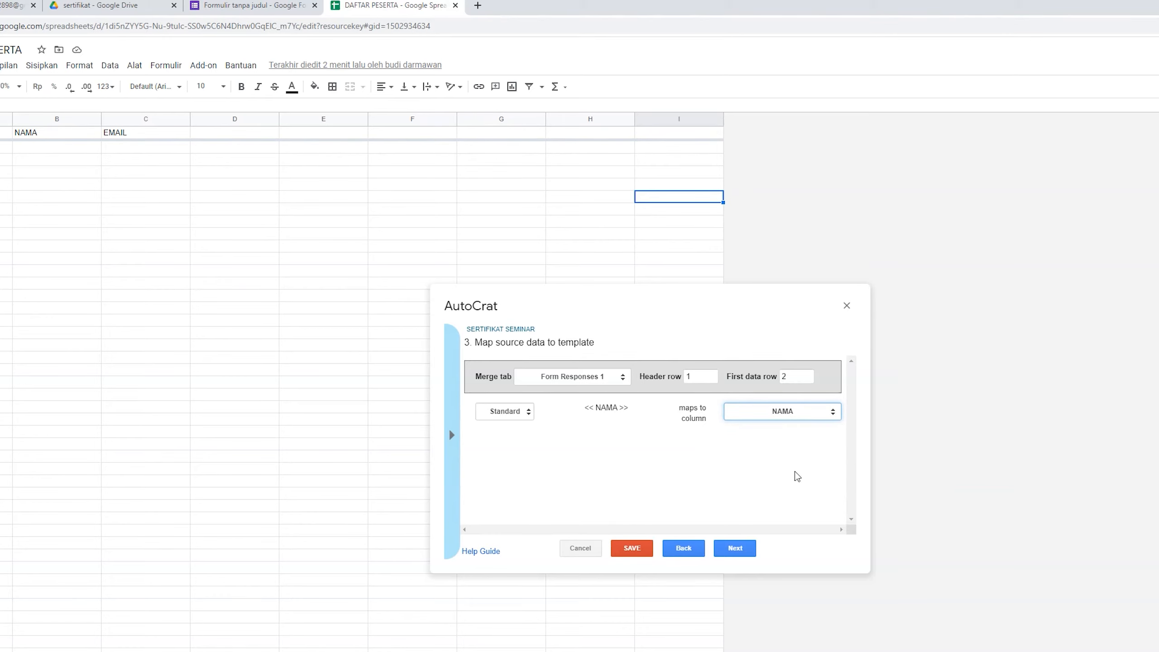
{"action": "left_click", "coordinate": [735, 549]}
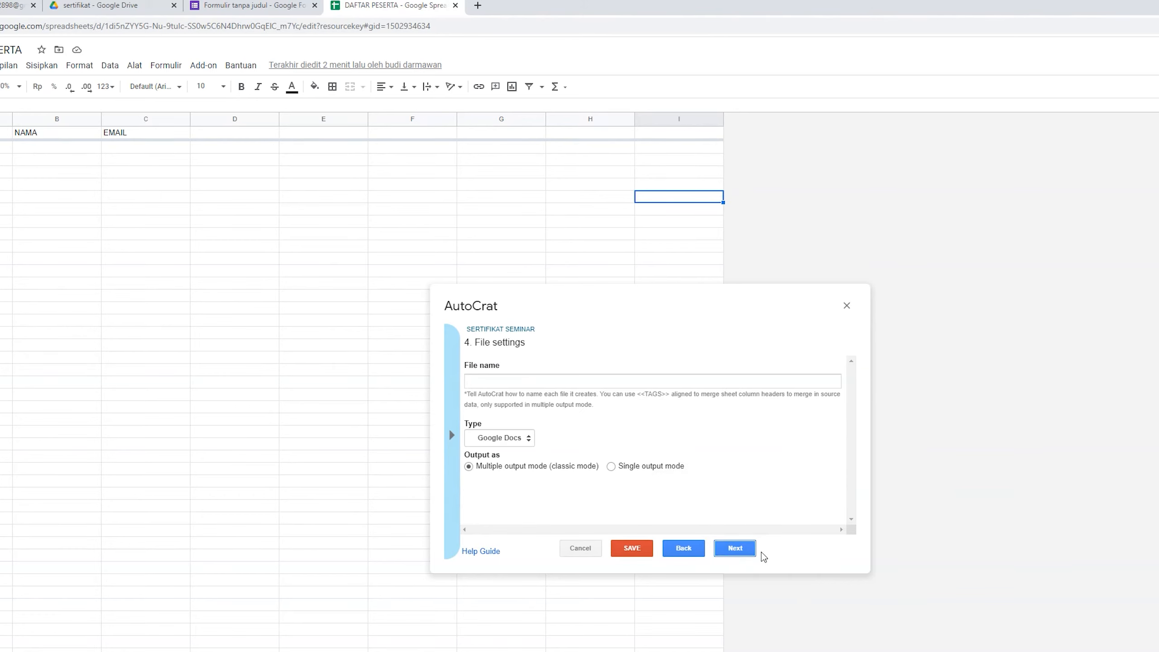
Step: Set the output file name to SERTIFIKAT <<NAMA>> and the file type to PDF, keeping multiple output mode
{"action": "left_click", "coordinate": [580, 382]}
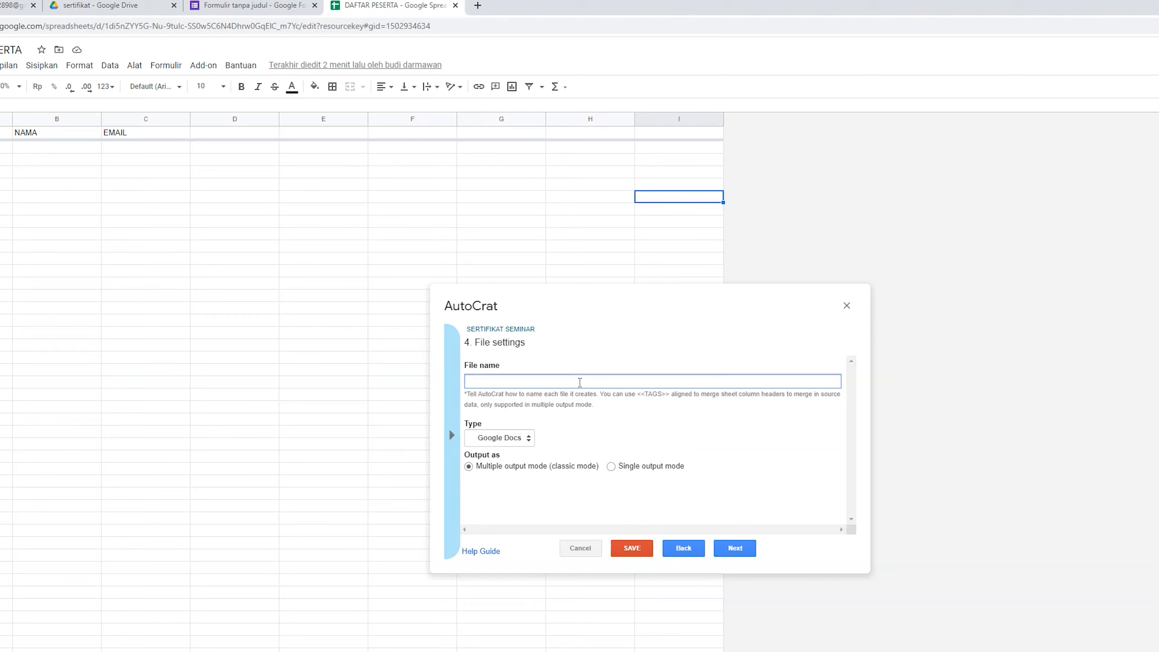
{"action": "type", "text": "RTY"}
{"action": "type", "text": "IFIKAT <<"}
{"action": "type", "text": "NAMA>>"}
{"action": "left_click", "coordinate": [529, 440]}
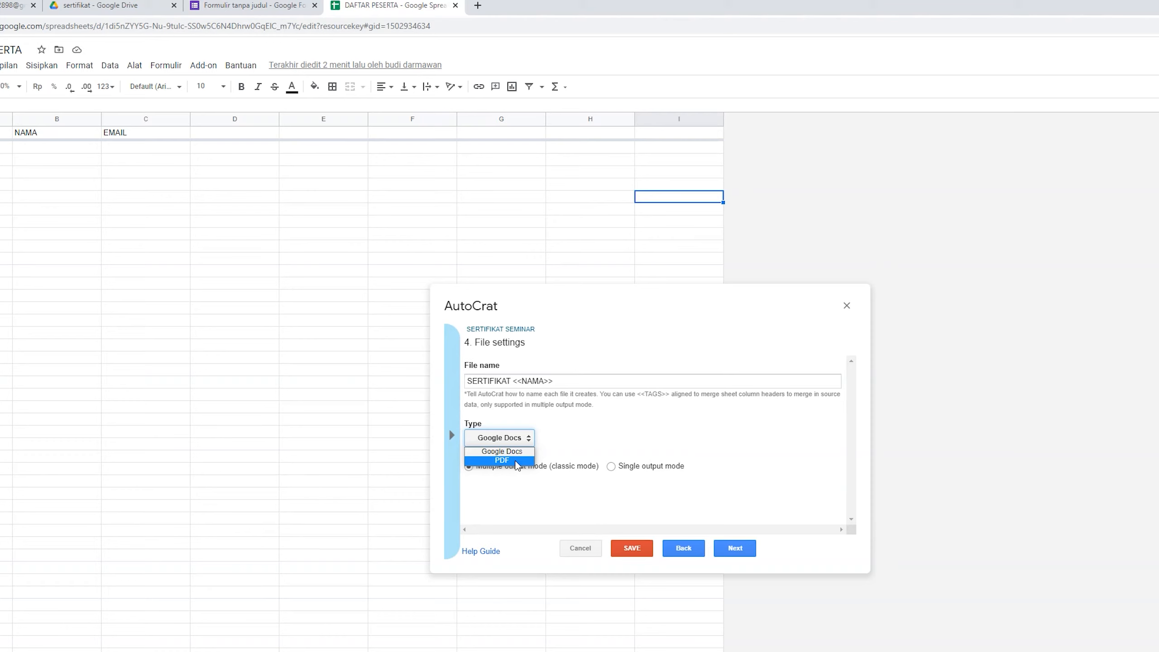
{"action": "left_click", "coordinate": [517, 461]}
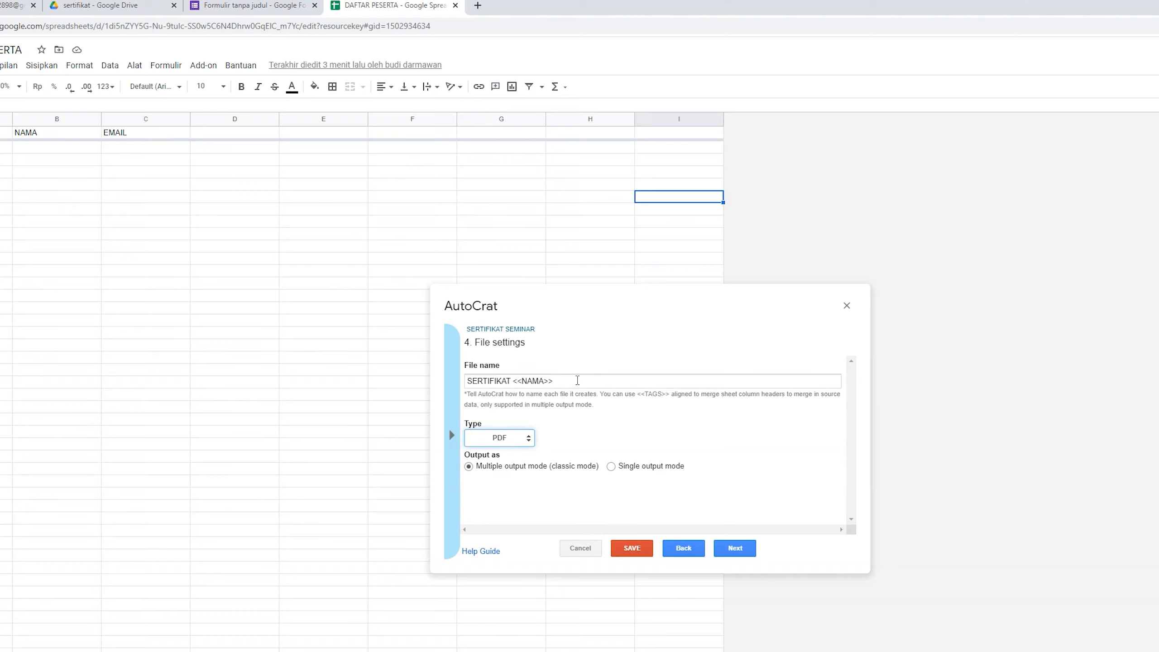
{"action": "left_click", "coordinate": [736, 548]}
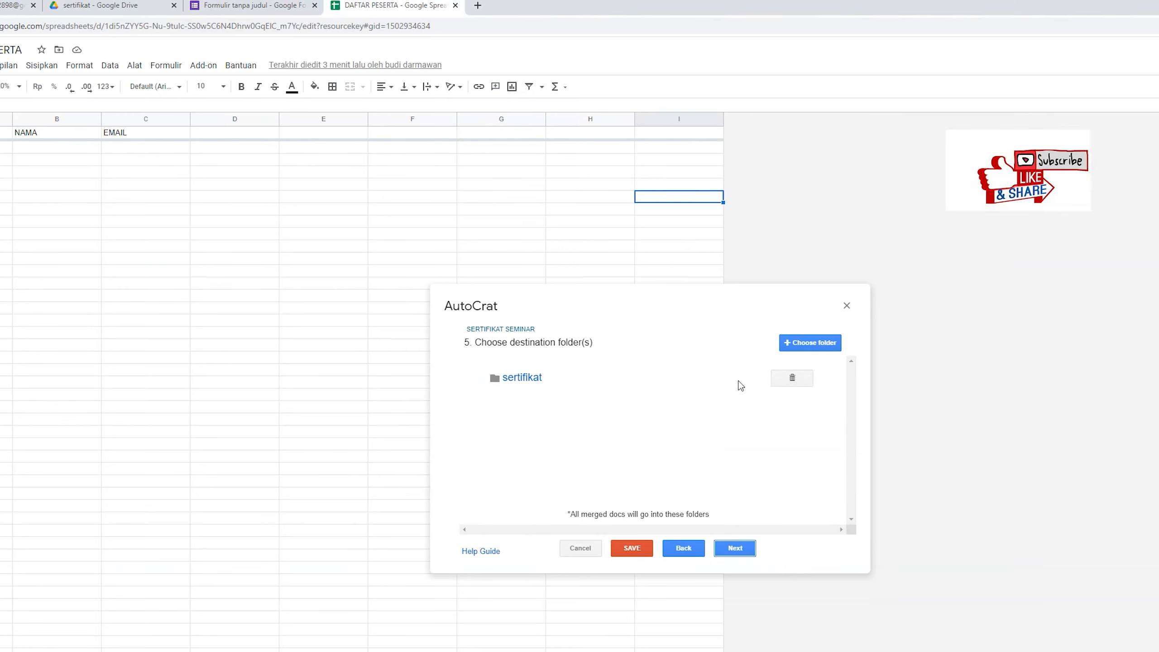
Step: Remove the sertifikat folder from the job's destination folders and open the choice of another folder
{"action": "mouse_move", "coordinate": [794, 381]}
{"action": "left_click", "coordinate": [793, 379]}
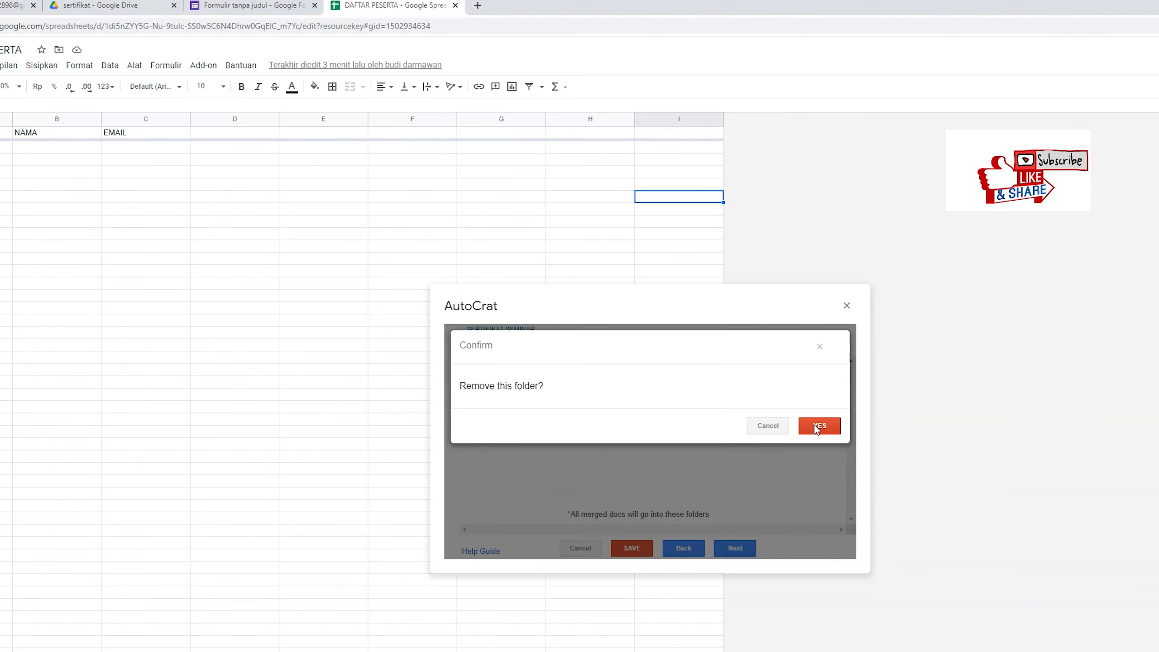
{"action": "left_click", "coordinate": [819, 426]}
{"action": "left_click", "coordinate": [813, 341]}
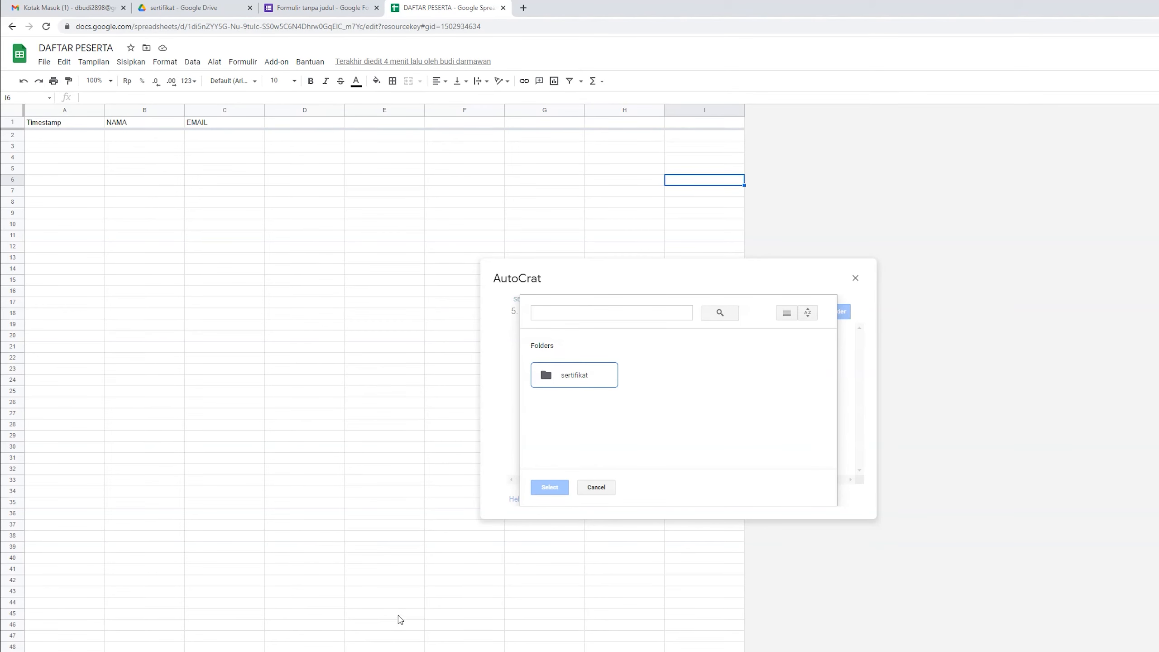
Step: Switch to Google Drive and create a folder named HASIL SERTIFIKAT at the top level of Drive Saya
{"action": "left_click", "coordinate": [208, 10]}
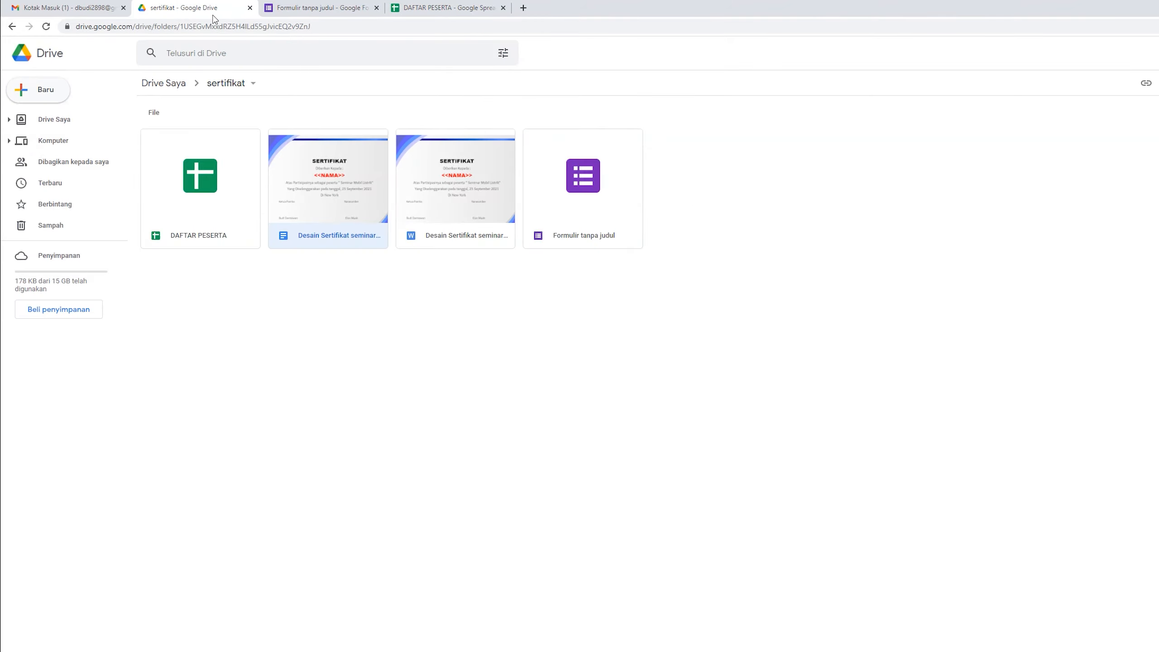
{"action": "left_click", "coordinate": [164, 92]}
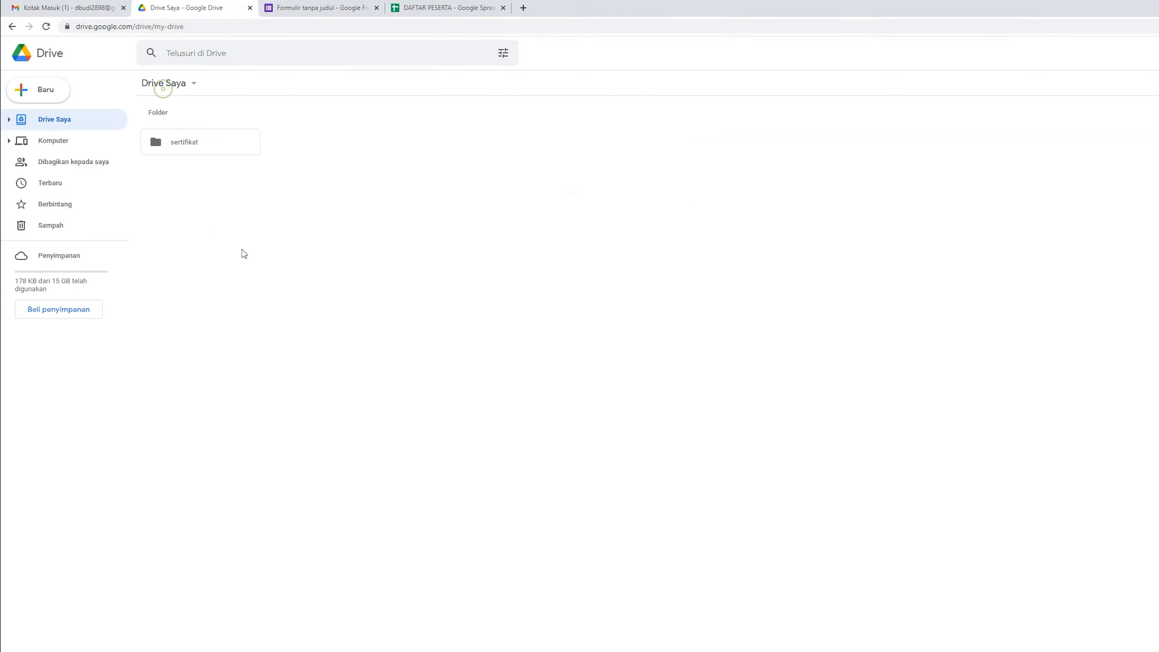
{"action": "left_click", "coordinate": [47, 95]}
{"action": "left_click", "coordinate": [81, 96]}
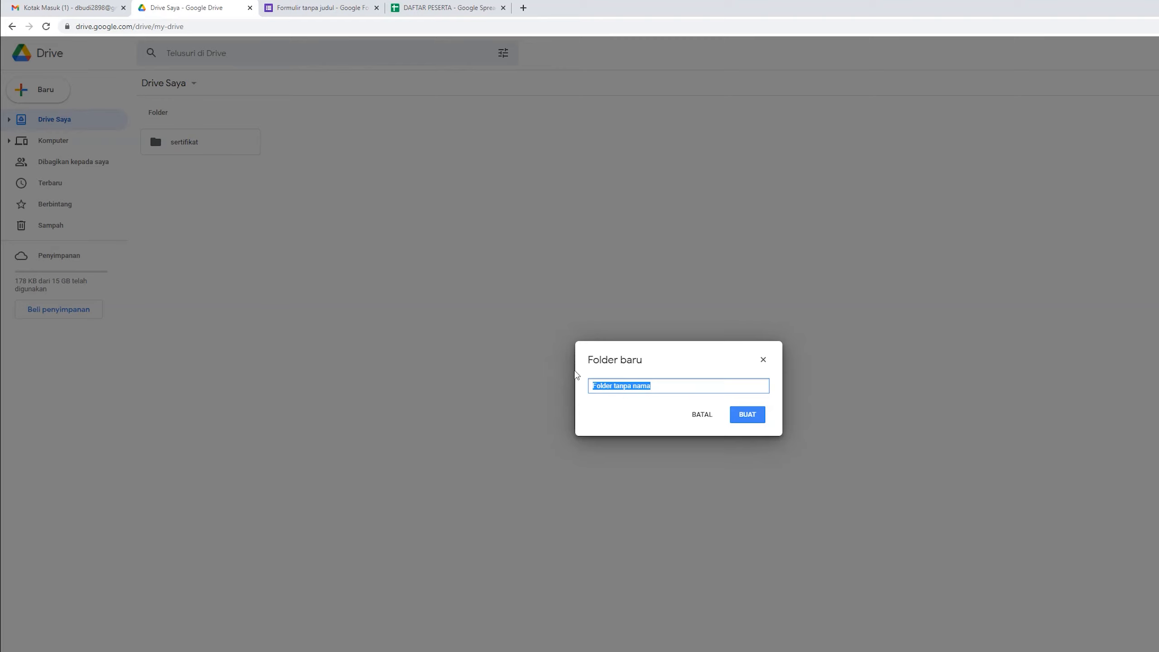
{"action": "type", "text": "HASIL SERYT"}
{"action": "key", "text": "BackSpace"}
{"action": "type", "text": "IFIKAT"}
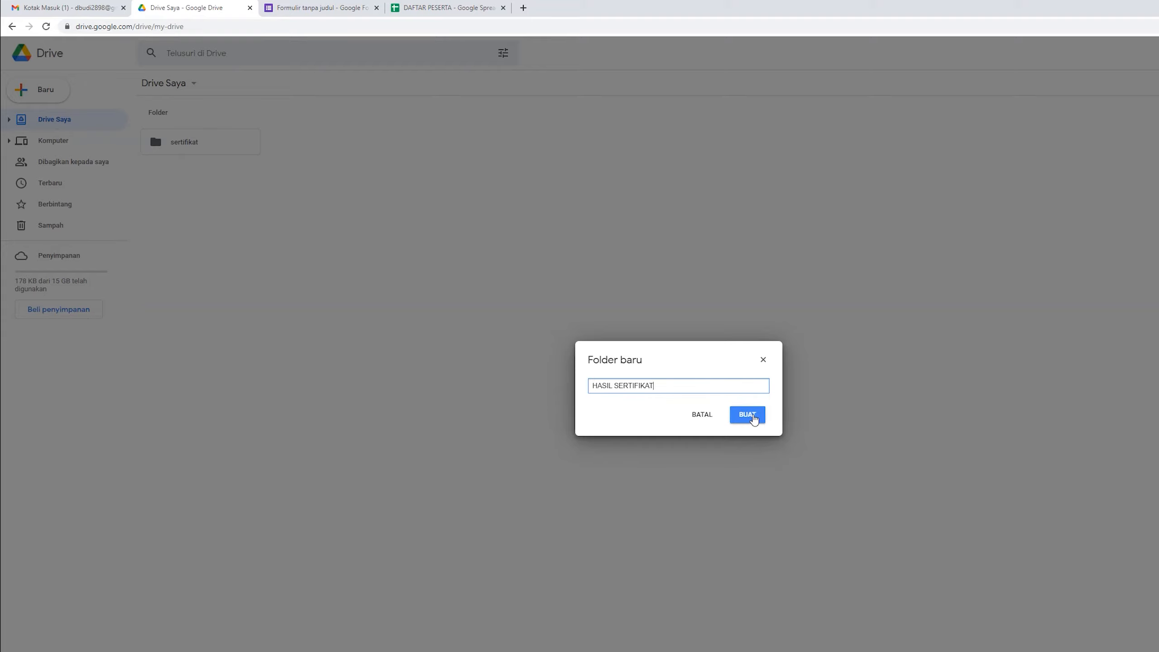
{"action": "left_click", "coordinate": [747, 415]}
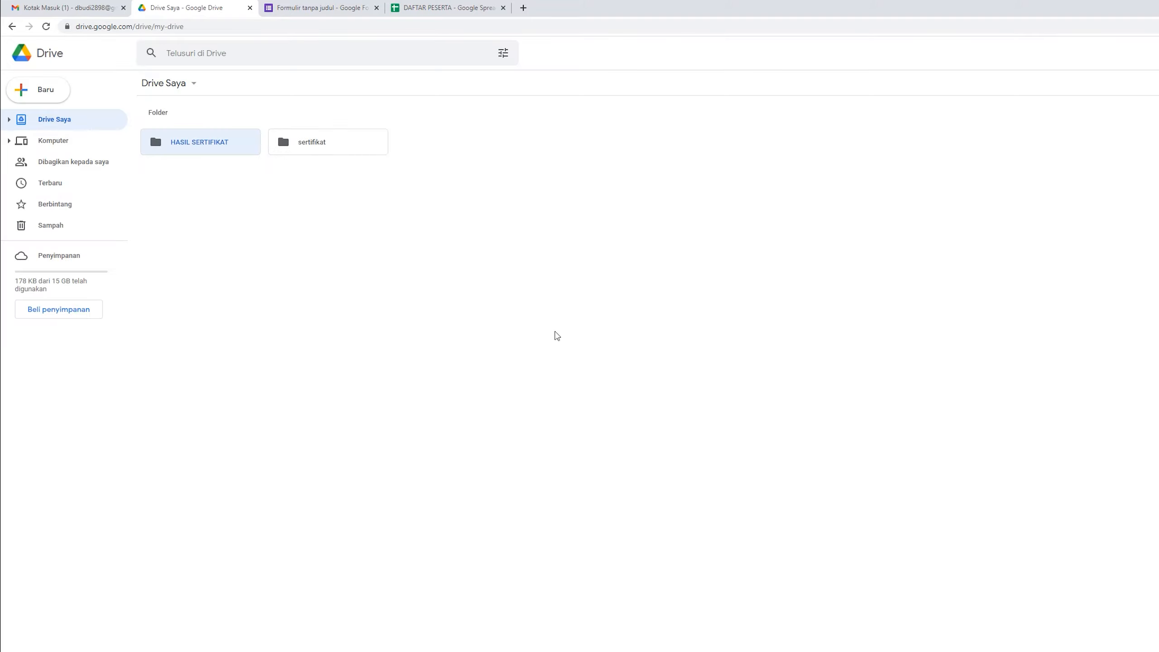
Step: Return to the DAFTAR PESERTA spreadsheet and choose HASIL SERTIFIKAT as the merge job's destination folder
{"action": "left_click", "coordinate": [365, 8]}
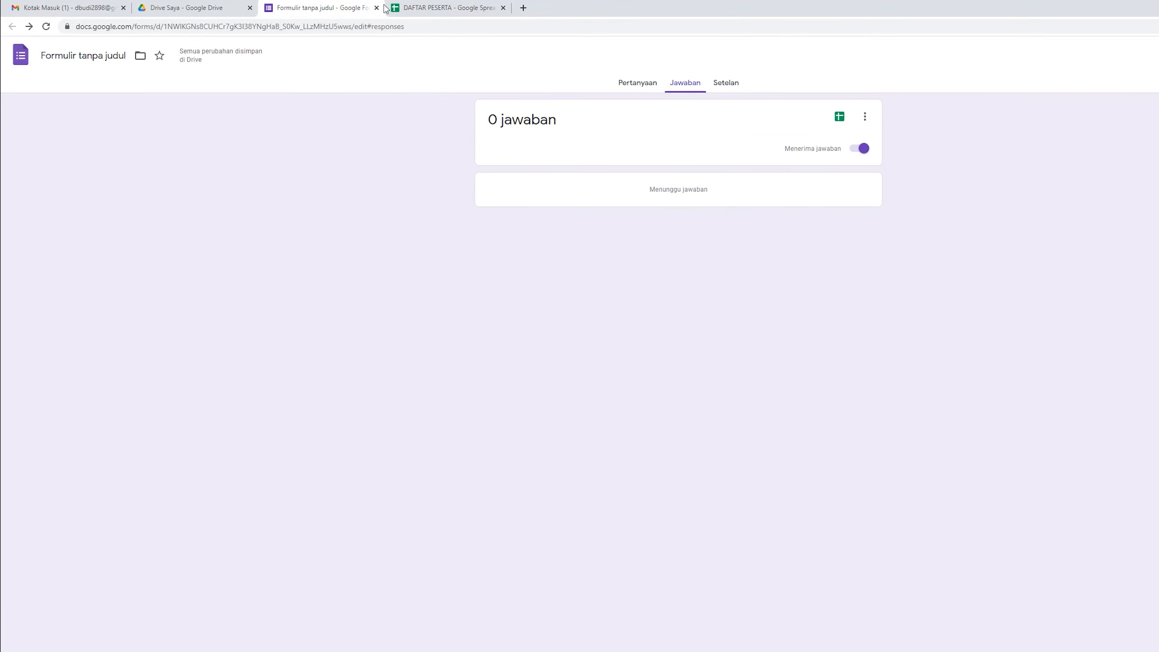
{"action": "left_click", "coordinate": [411, 8]}
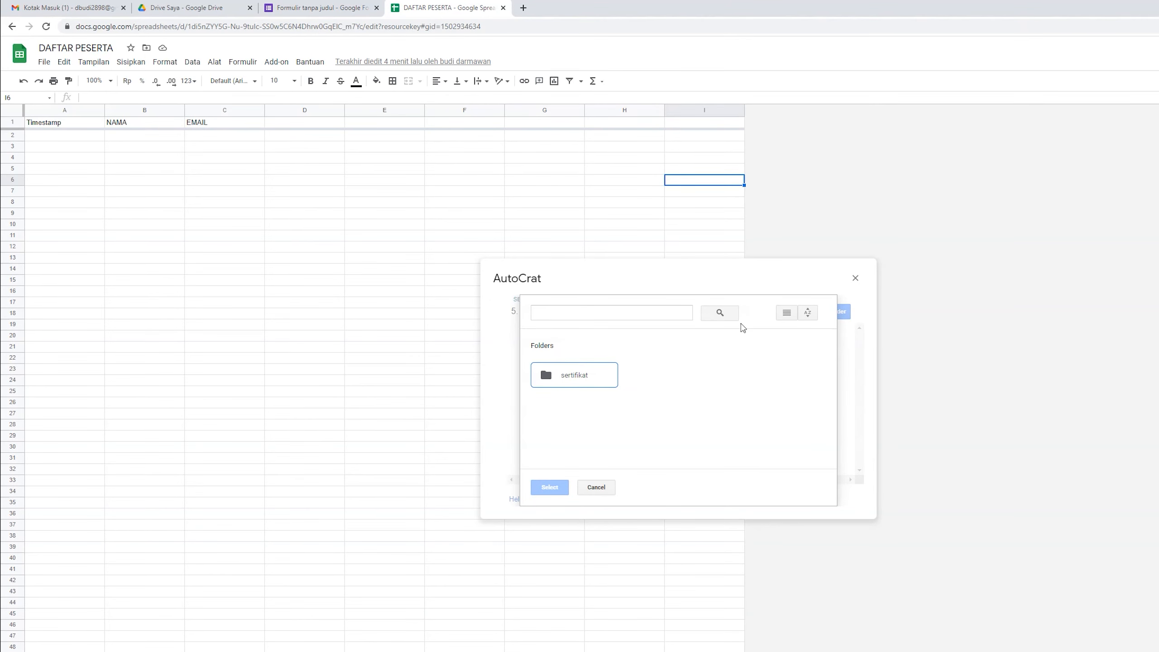
{"action": "left_click", "coordinate": [603, 490]}
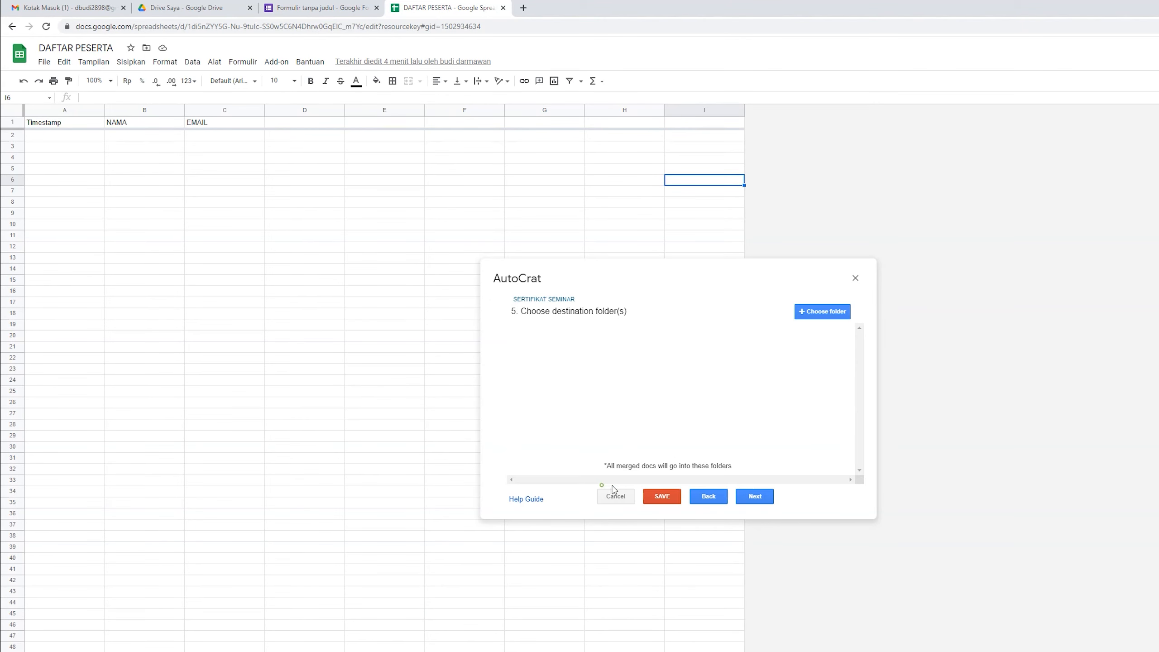
{"action": "left_click", "coordinate": [837, 315]}
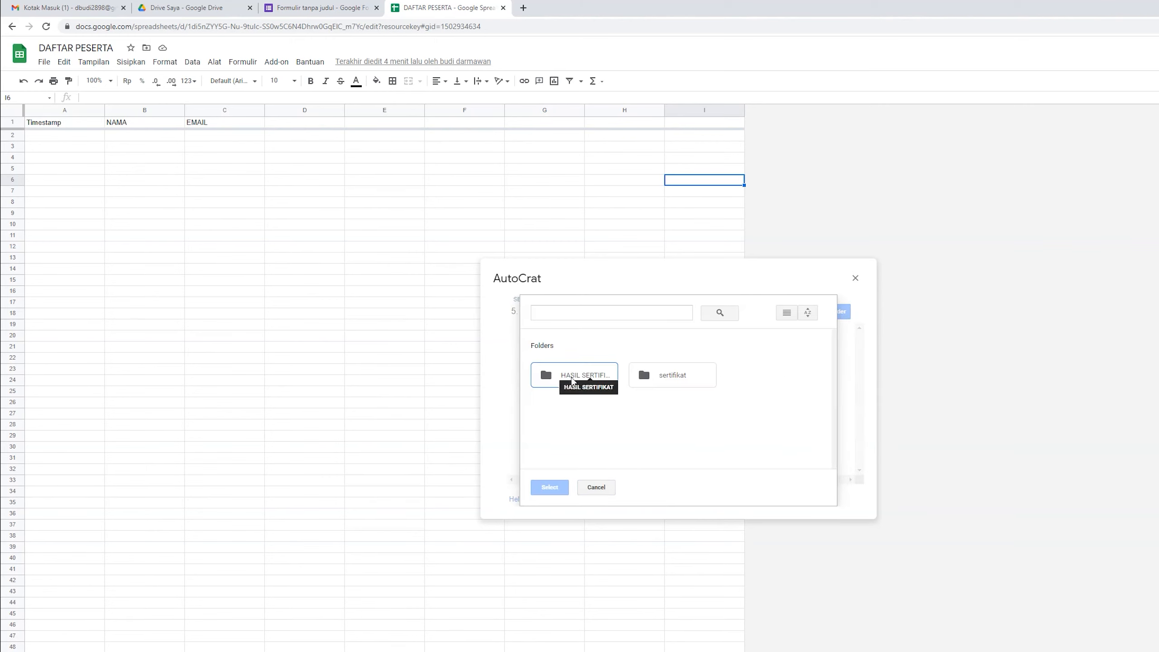
{"action": "left_click", "coordinate": [573, 381]}
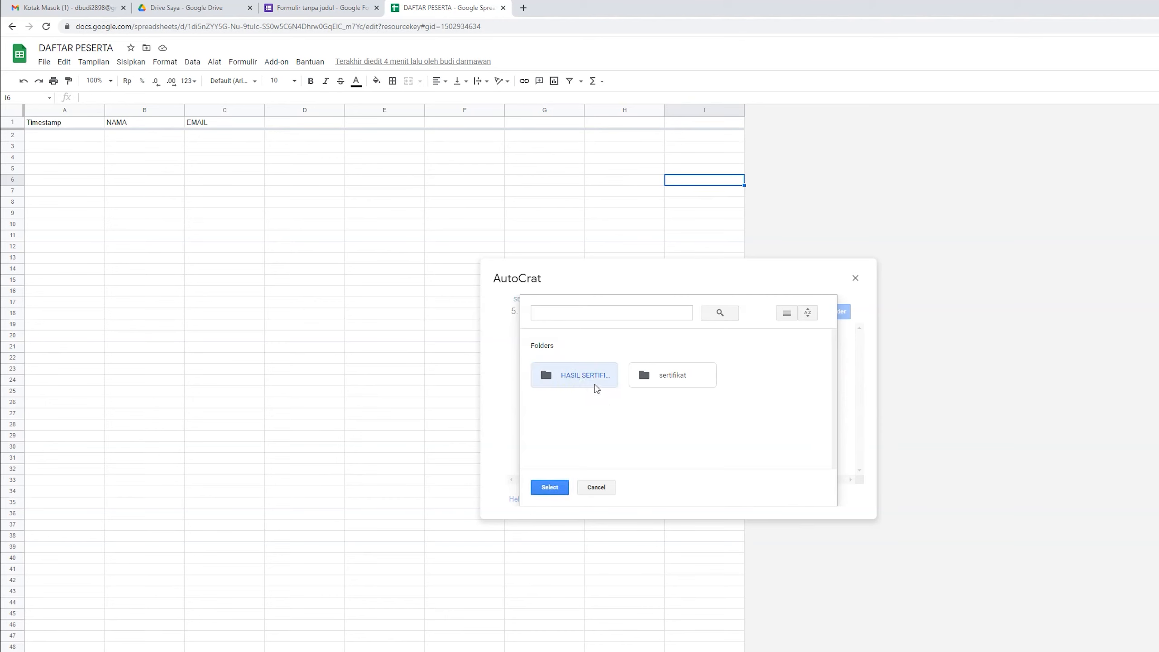
{"action": "left_click", "coordinate": [550, 487]}
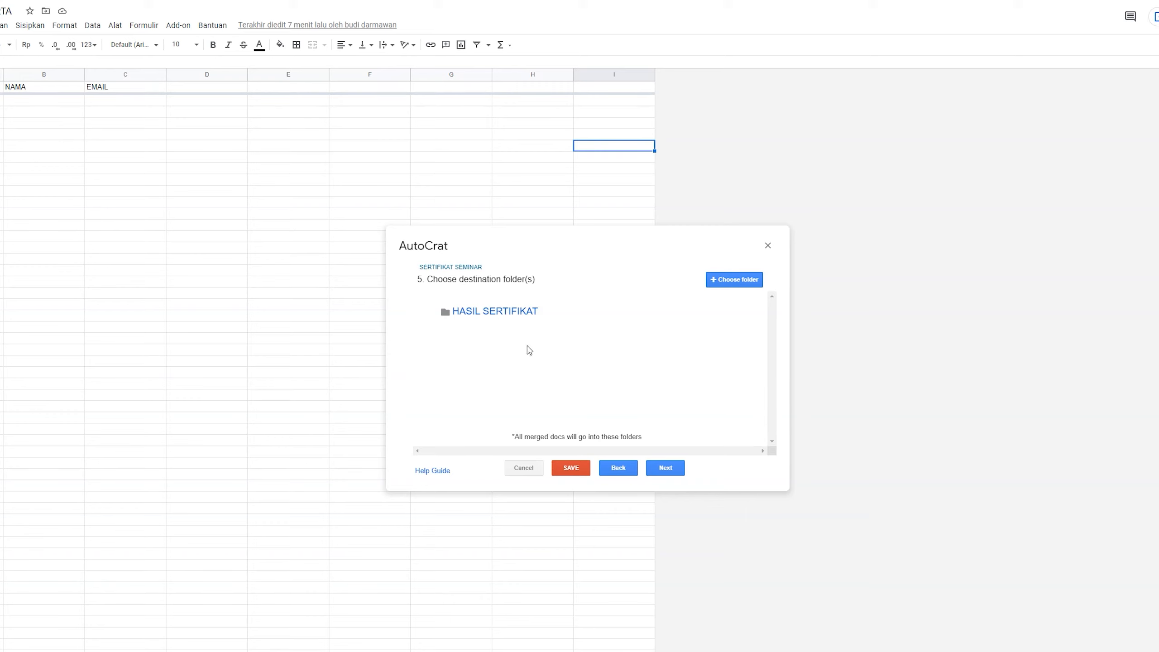
Step: Leave the dynamic folder reference and merge condition empty, and enable document sharing for the merge job
{"action": "left_click", "coordinate": [668, 471]}
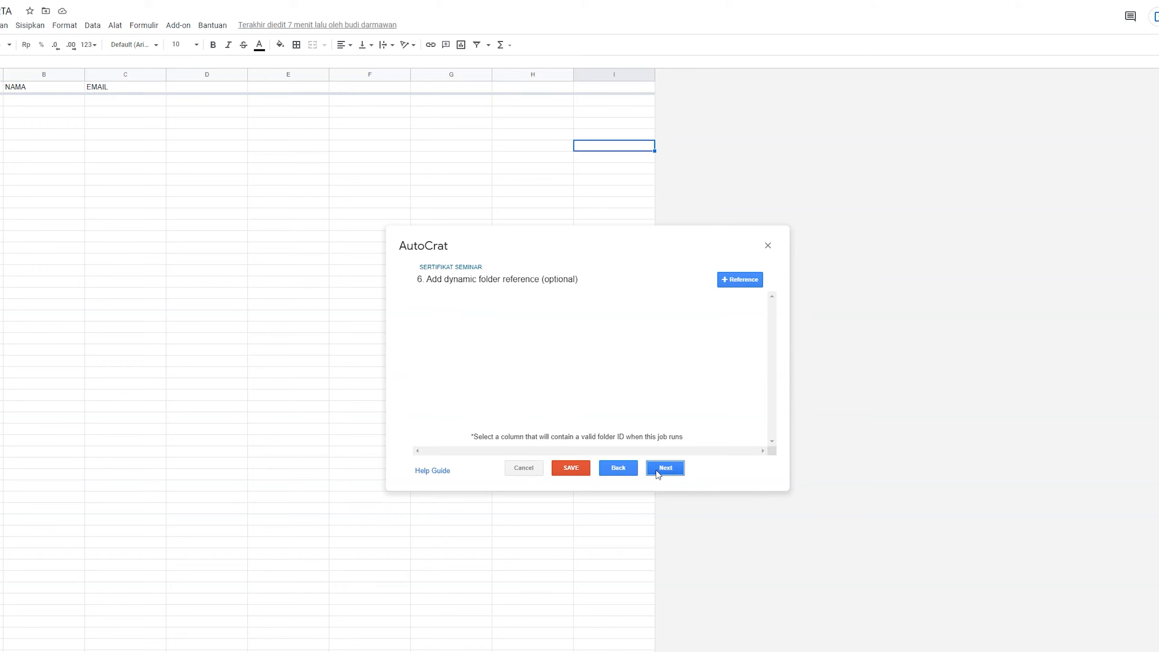
{"action": "left_click", "coordinate": [658, 471]}
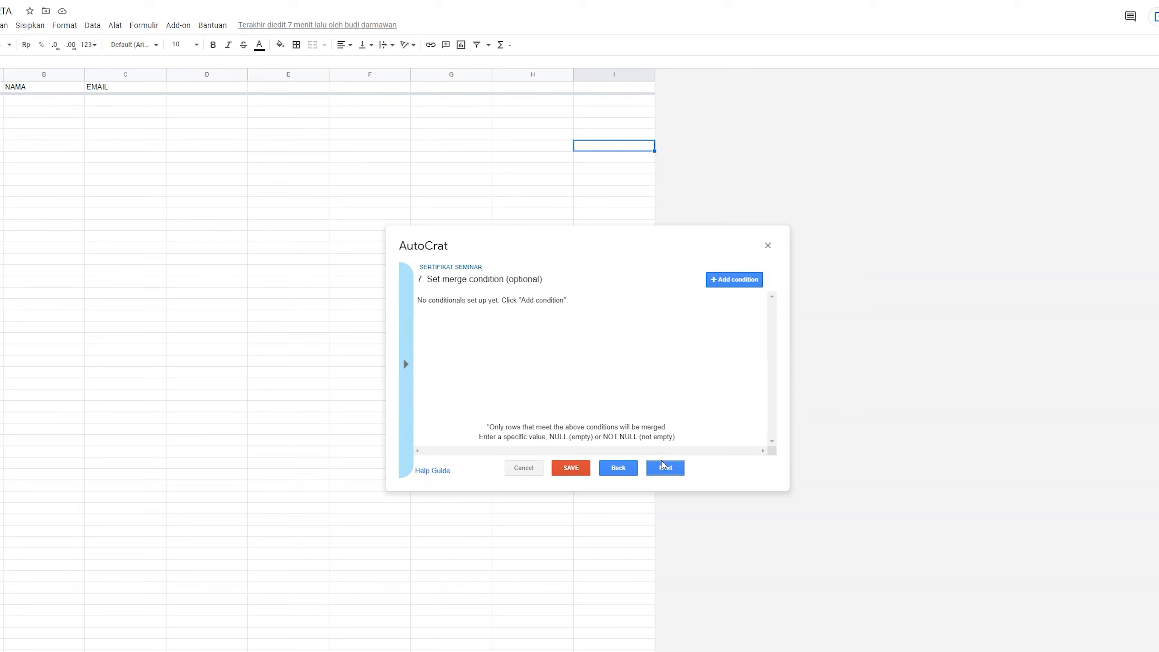
{"action": "left_click", "coordinate": [666, 469]}
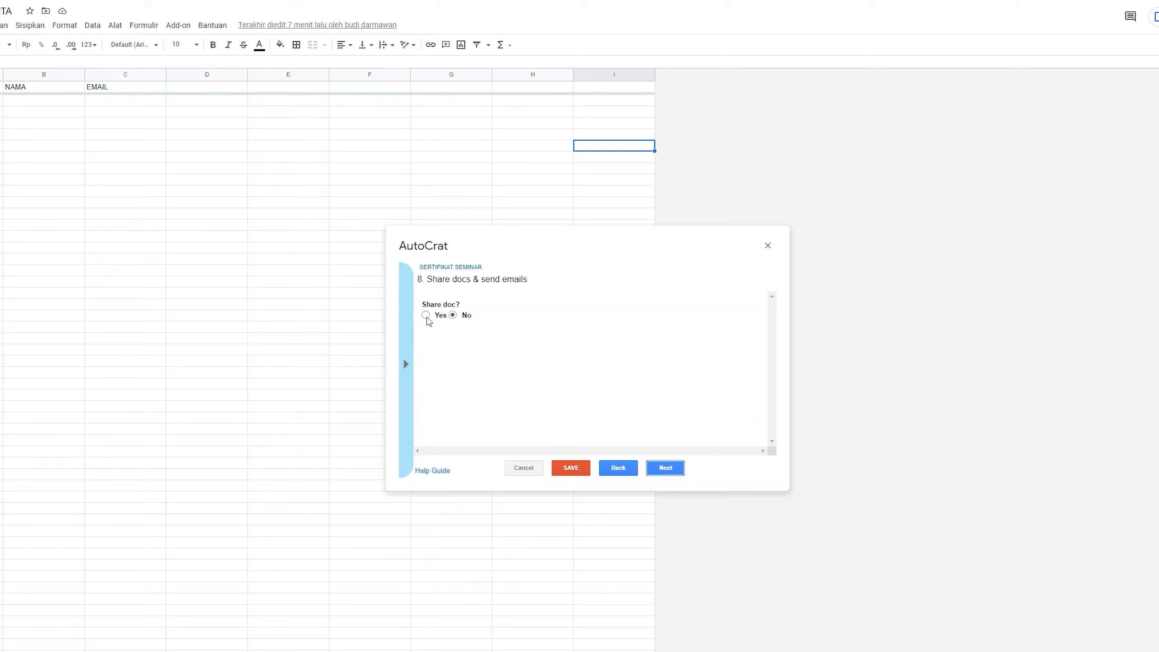
{"action": "left_click", "coordinate": [426, 315]}
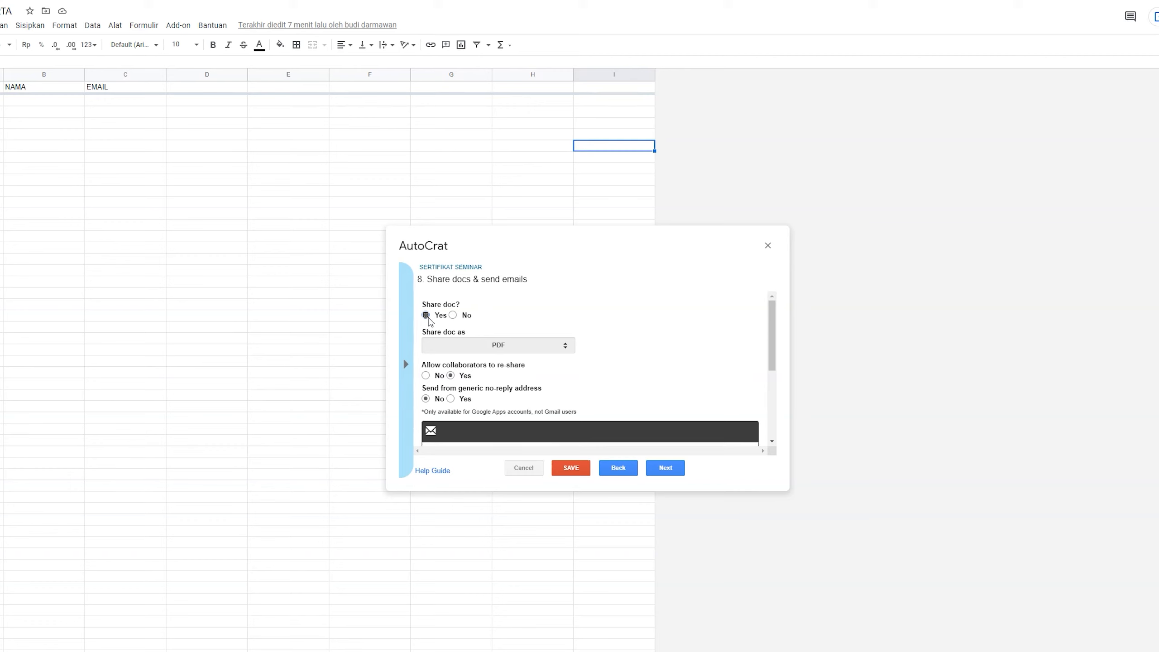
Step: Set the recipient of the sharing e-mail to the <<EMAIL>> tag
{"action": "mouse_move", "coordinate": [771, 343]}
{"action": "left_mouse_down"}
{"action": "mouse_move", "coordinate": [771, 361]}
{"action": "mouse_move", "coordinate": [773, 344]}
{"action": "left_mouse_up"}
{"action": "scroll", "coordinate": [514, 361], "scroll_direction": "down", "scroll_amount": 2}
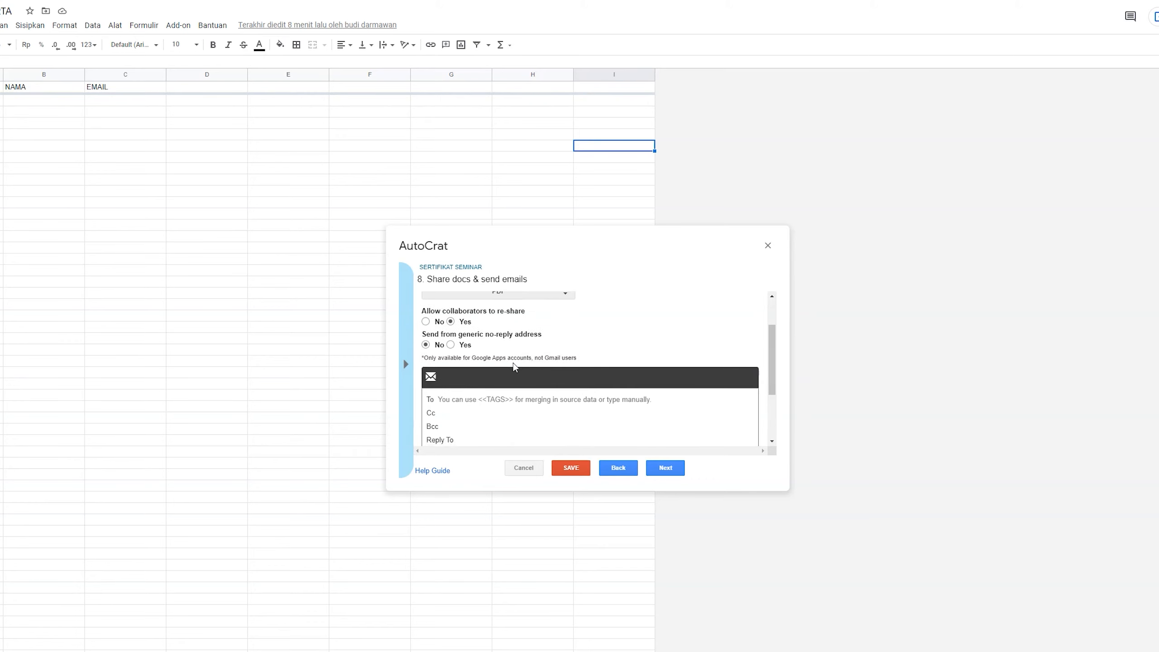
{"action": "scroll", "coordinate": [498, 333], "scroll_direction": "down", "scroll_amount": 1}
{"action": "scroll", "coordinate": [498, 335], "scroll_direction": "down", "scroll_amount": 1}
{"action": "left_click", "coordinate": [447, 346]}
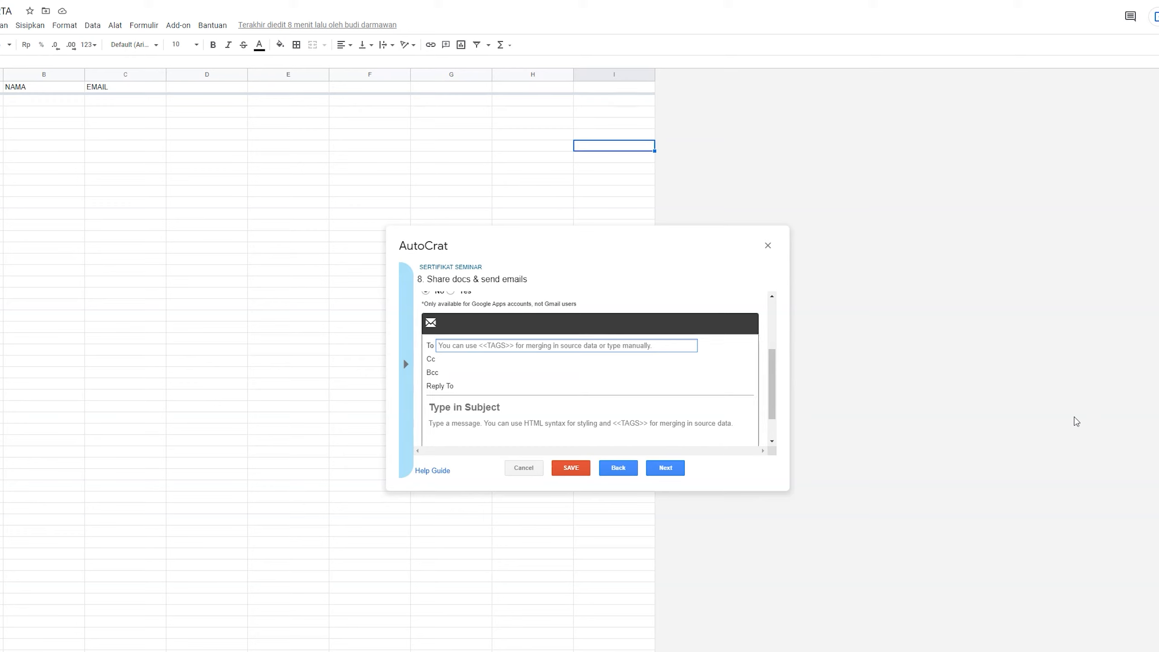
{"action": "type", "text": "<"}
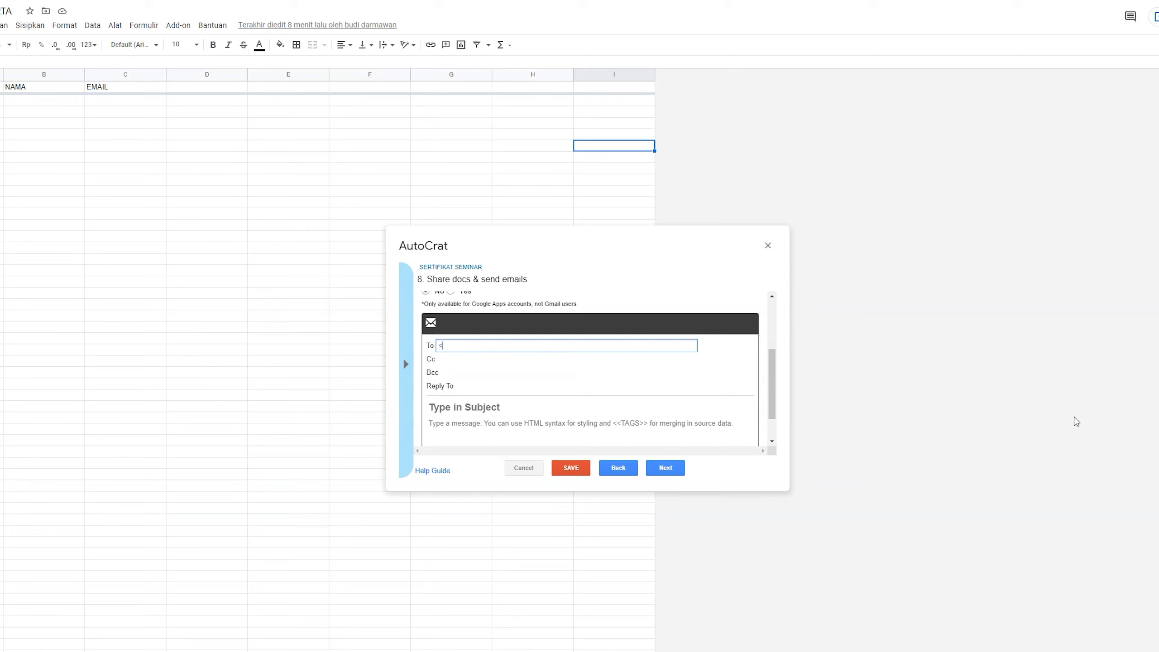
{"action": "type", "text": "<EMAIL>>"}
Step: Leave the copy recipients blank and enter SERTIFIKAT SEMINAR as the e-mail subject
{"action": "left_click", "coordinate": [475, 363]}
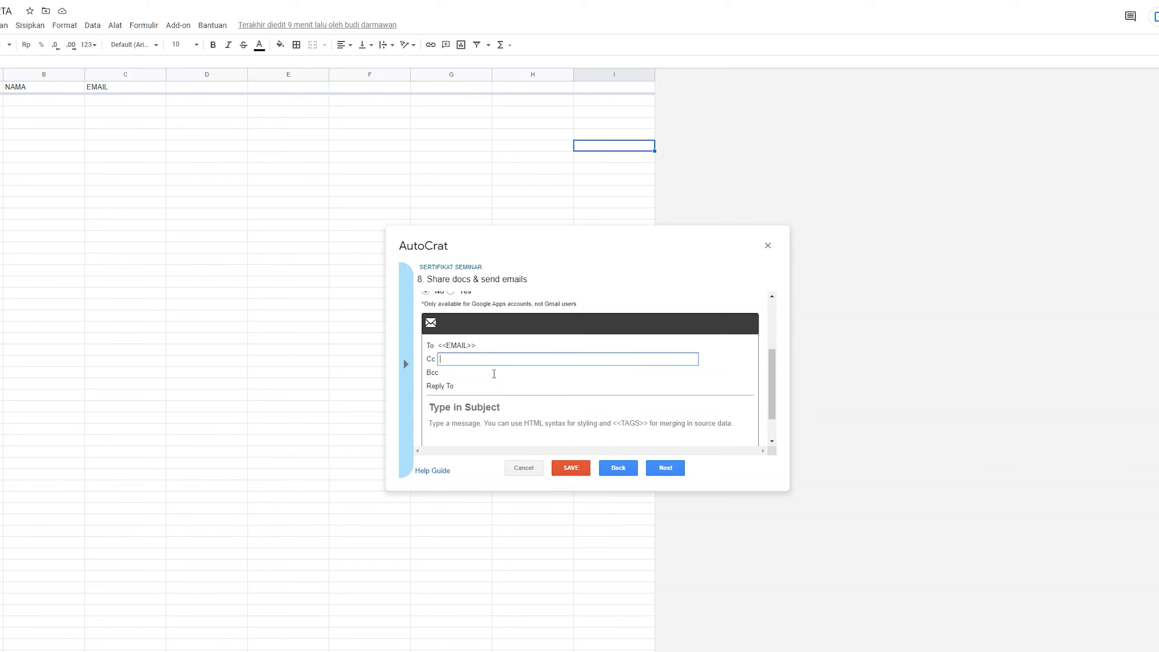
{"action": "scroll", "coordinate": [494, 373], "scroll_direction": "down", "scroll_amount": 2}
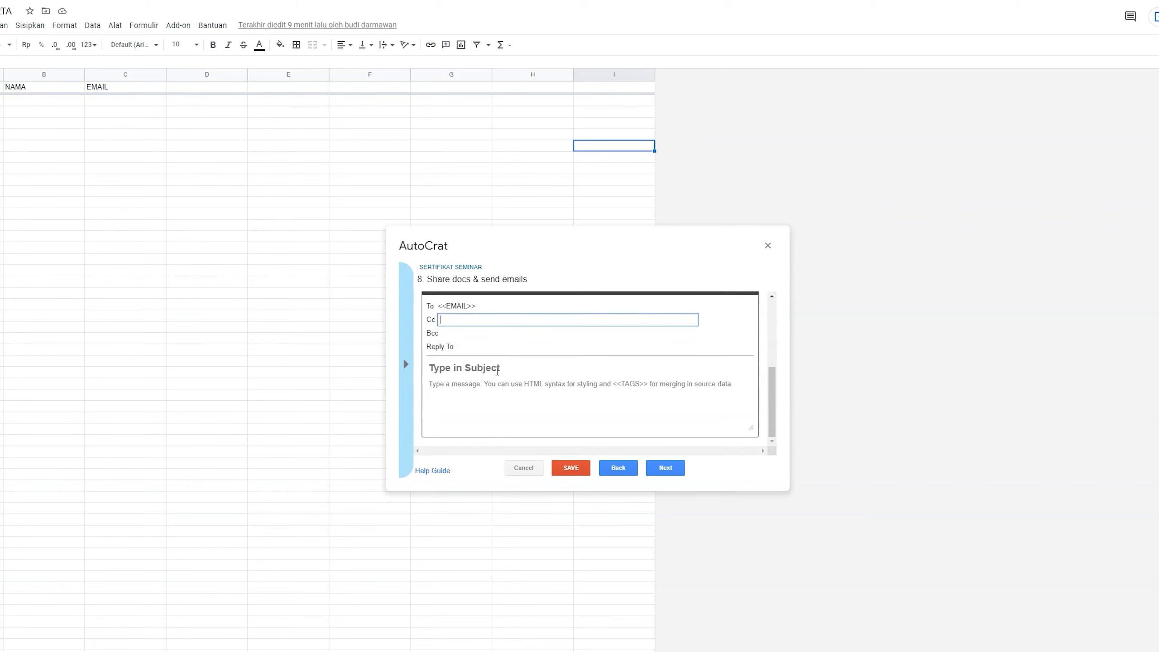
{"action": "left_click", "coordinate": [498, 370]}
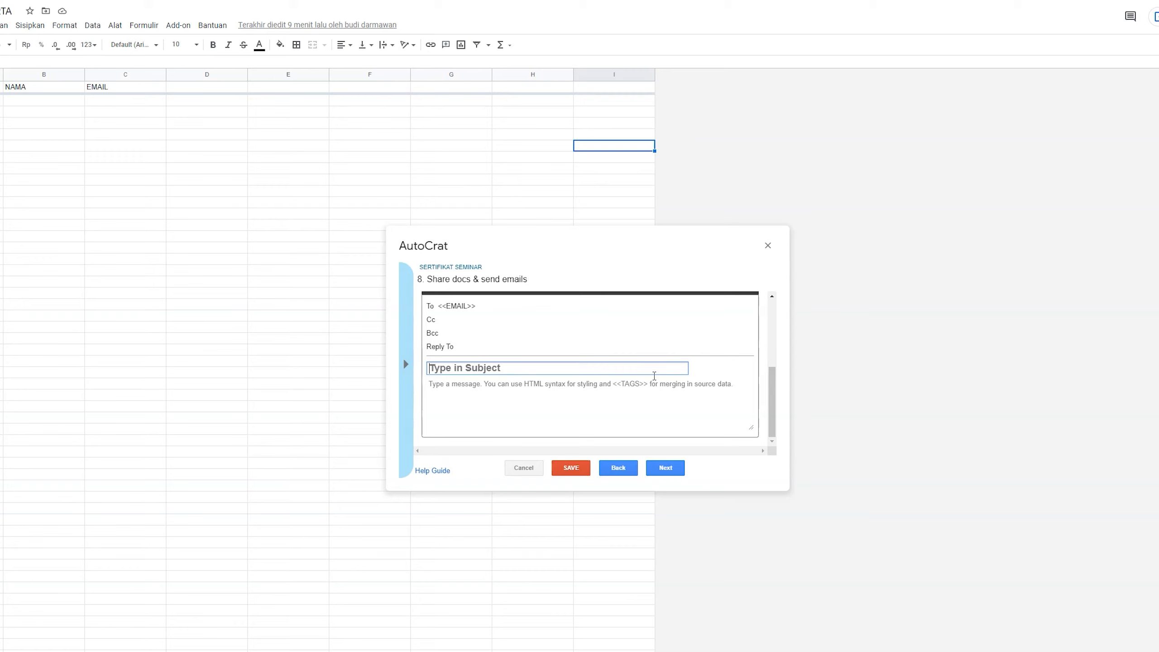
{"action": "type", "text": "SERTFIKA"}
{"action": "key", "text": "BackSpace"}
{"action": "key", "text": "BackSpace"}
{"action": "type", "text": "IFIKAT SEMINA"}
Step: Write "terima kasih" as the message body of the sharing e-mail
{"action": "left_click", "coordinate": [599, 393]}
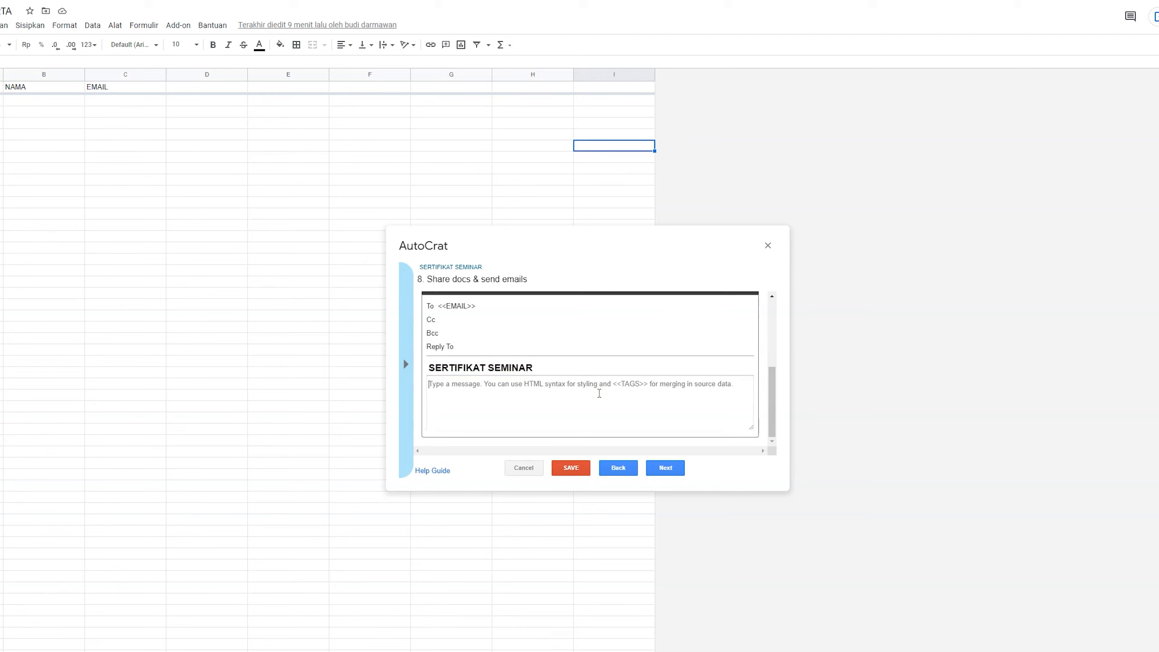
{"action": "type", "text": "tealk"}
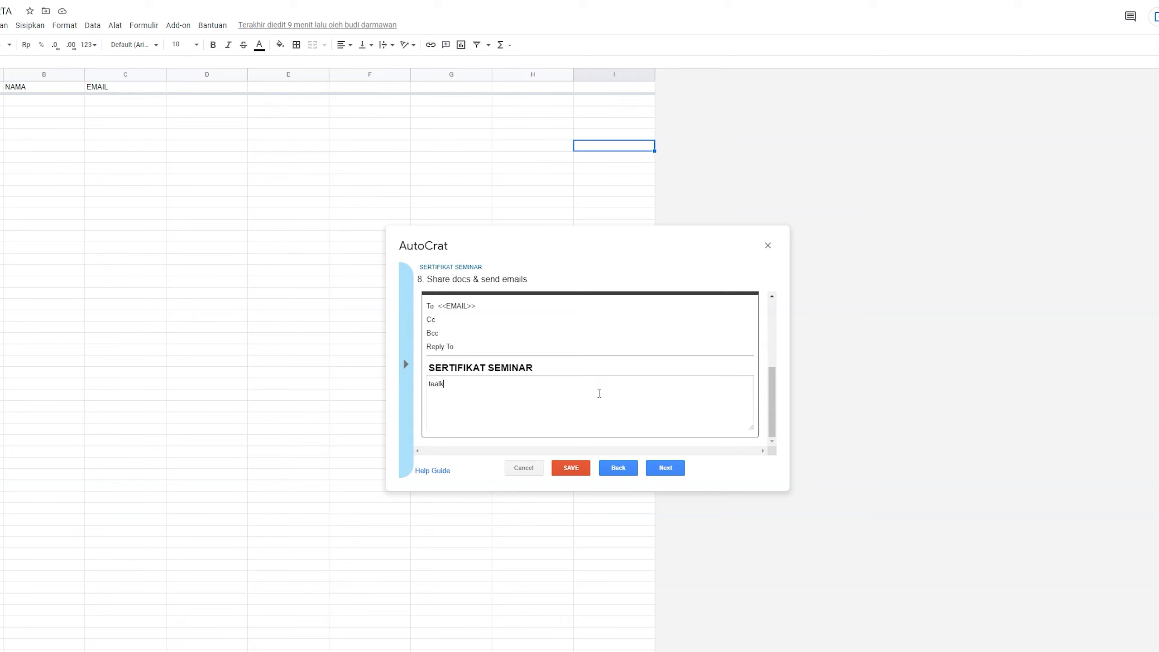
{"action": "key", "text": "BackSpace"}
{"action": "key", "text": "BackSpace"}
{"action": "key", "text": "BackSpace"}
{"action": "key", "text": "BackSpace"}
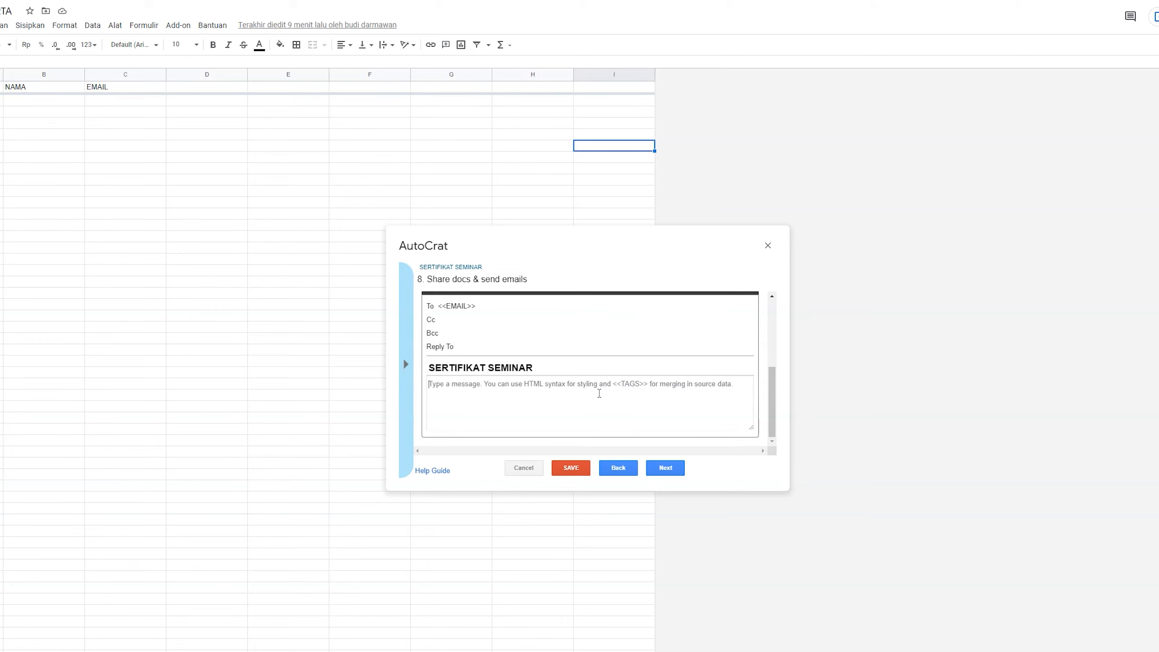
{"action": "type", "text": "terima kas"}
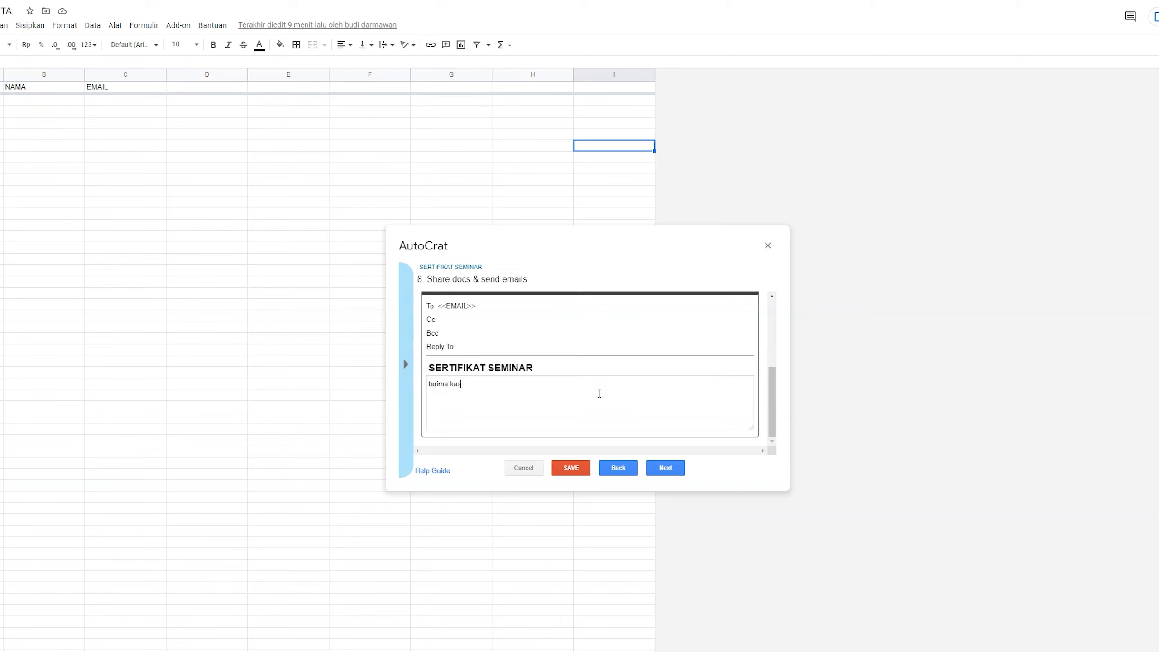
{"action": "type", "text": "ih"}
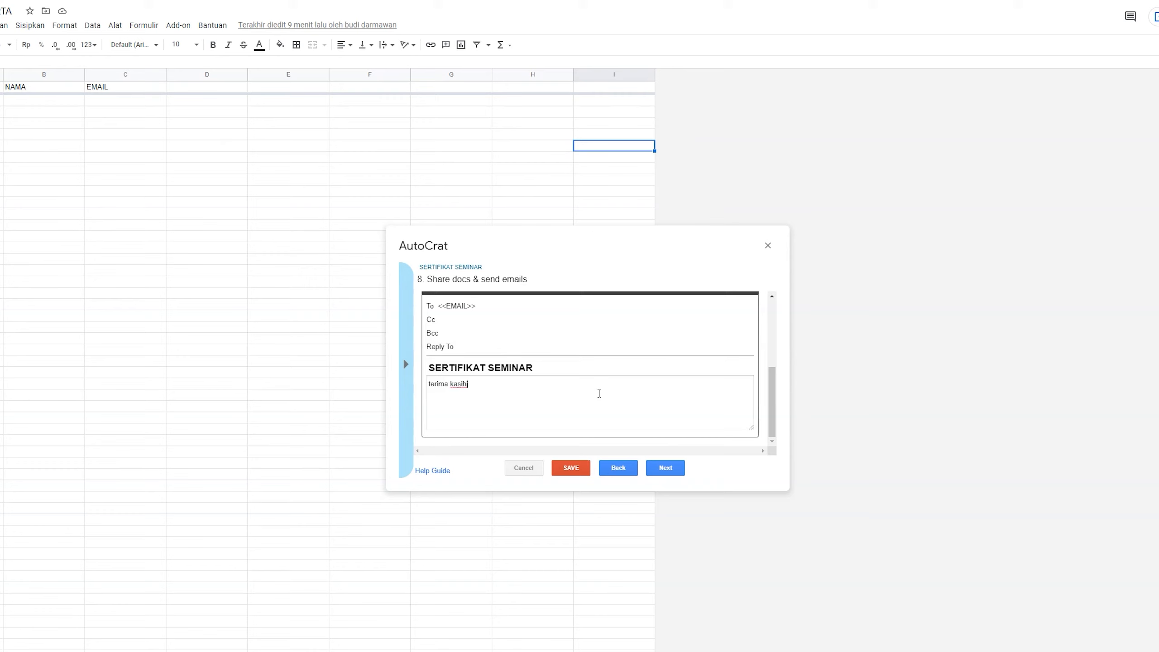